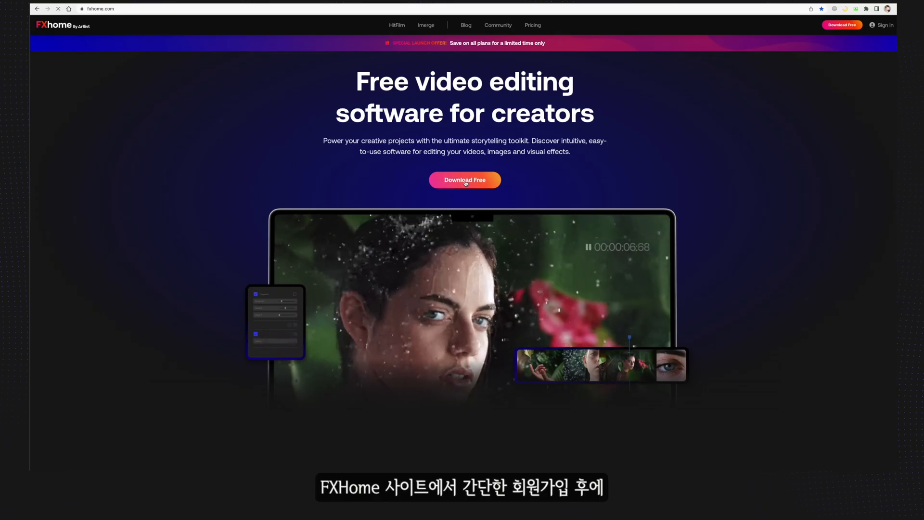
# - Start the free HitFilm download from the FXhome website
pyautogui.click(464, 180)
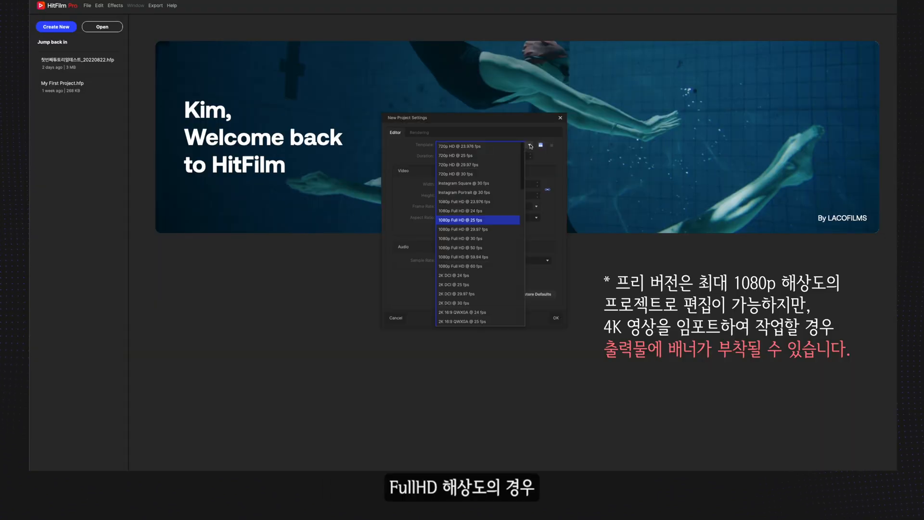
# - Look through the resolution and frame-rate templates available for a new project
pyautogui.scroll(-5, 518, 200)
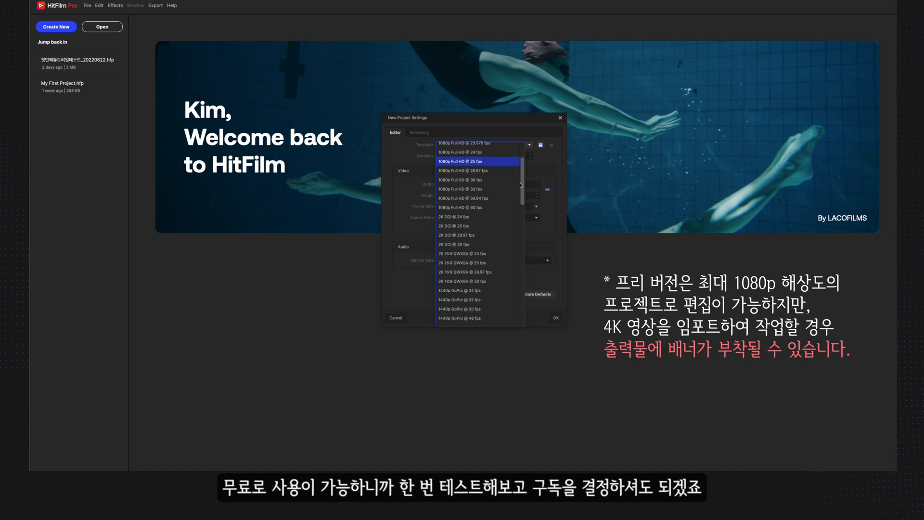
pyautogui.scroll(-2, 518, 204)
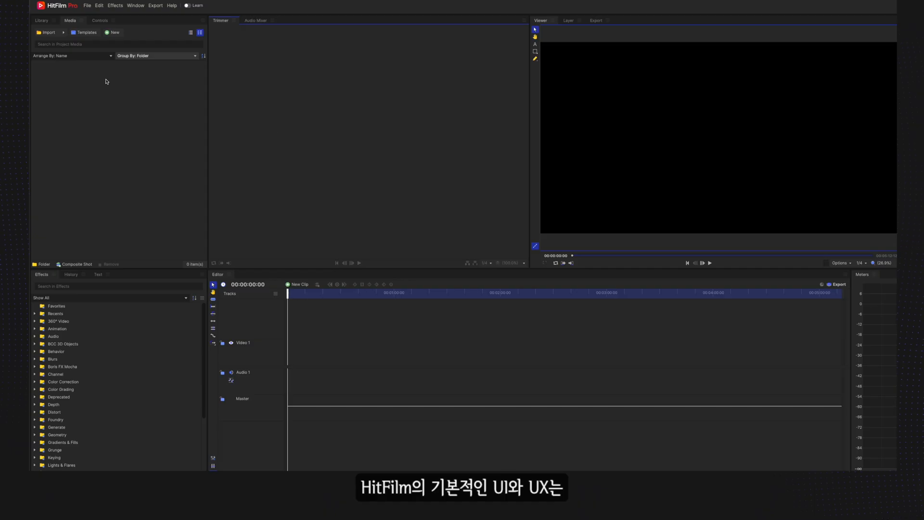
# - Resize the workspace by widening the Media area, making the timeline area taller and enlarging the Viewer
pyautogui.moveTo(207, 118); pyautogui.dragTo(264, 124)
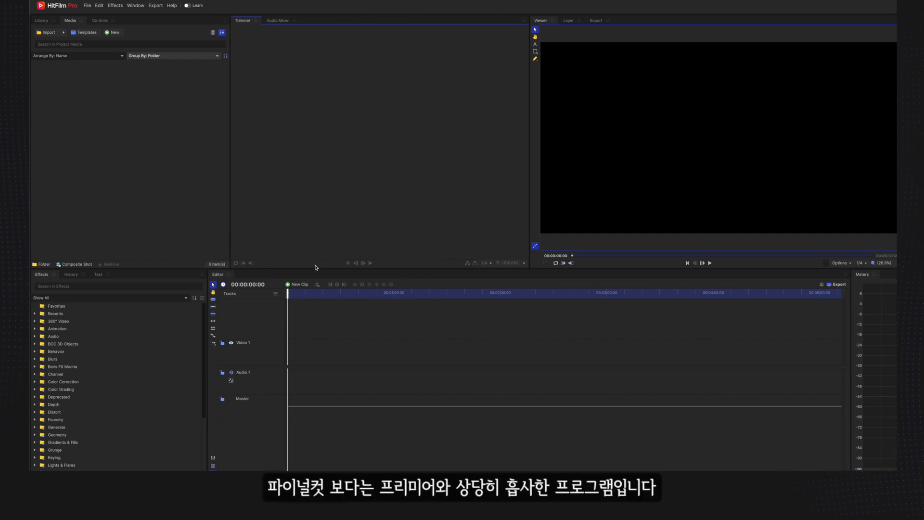
pyautogui.moveTo(313, 268)
pyautogui.mouseDown()
pyautogui.moveTo(312, 380)
pyautogui.moveTo(312, 261)
pyautogui.mouseUp()
pyautogui.moveTo(529, 155); pyautogui.dragTo(422, 158)
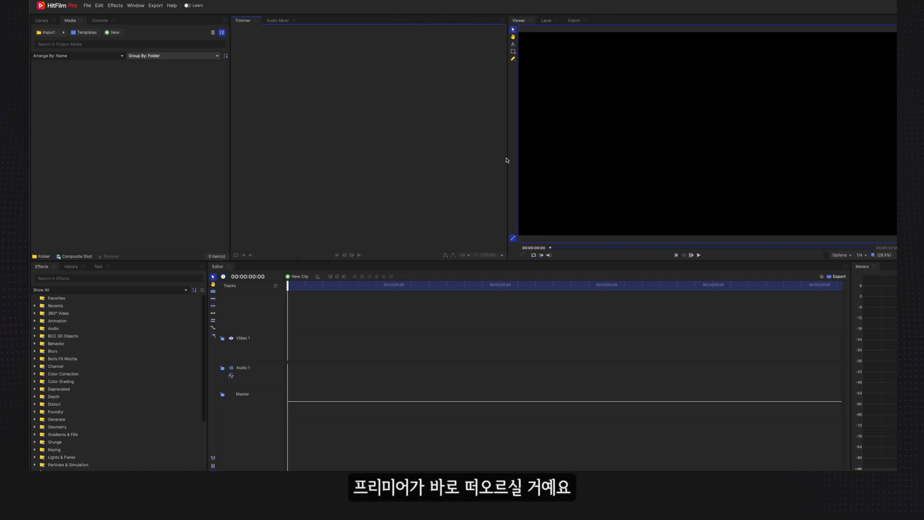
# - Try moving the Text panel to another panel group and dock it back beside Effects and History
pyautogui.click(98, 266)
pyautogui.moveTo(100, 267); pyautogui.dragTo(139, 224)
pyautogui.moveTo(162, 49); pyautogui.dragTo(162, 21)
pyautogui.click(138, 22)
pyautogui.click(155, 31)
pyautogui.moveTo(416, 118); pyautogui.dragTo(114, 276)
# - Switch the workspace layout to Audio
pyautogui.click(135, 5)
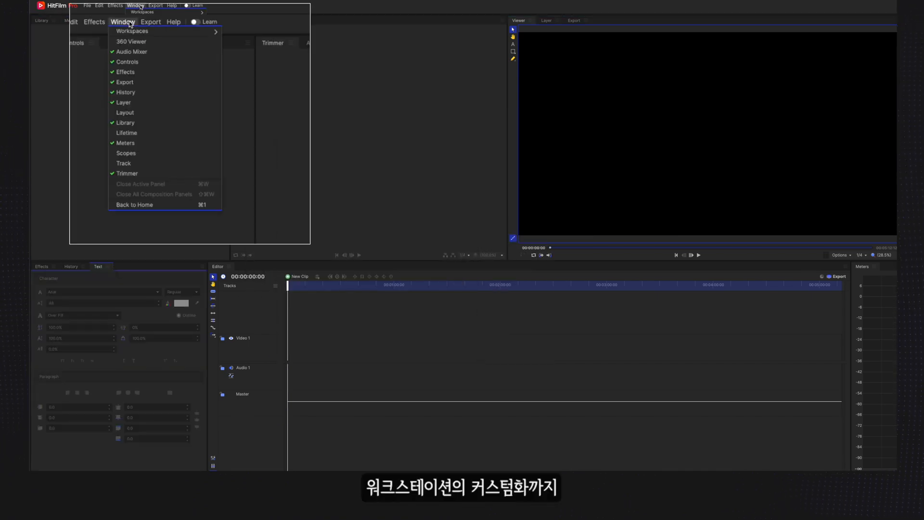
pyautogui.moveTo(154, 12)
pyautogui.click(229, 27)
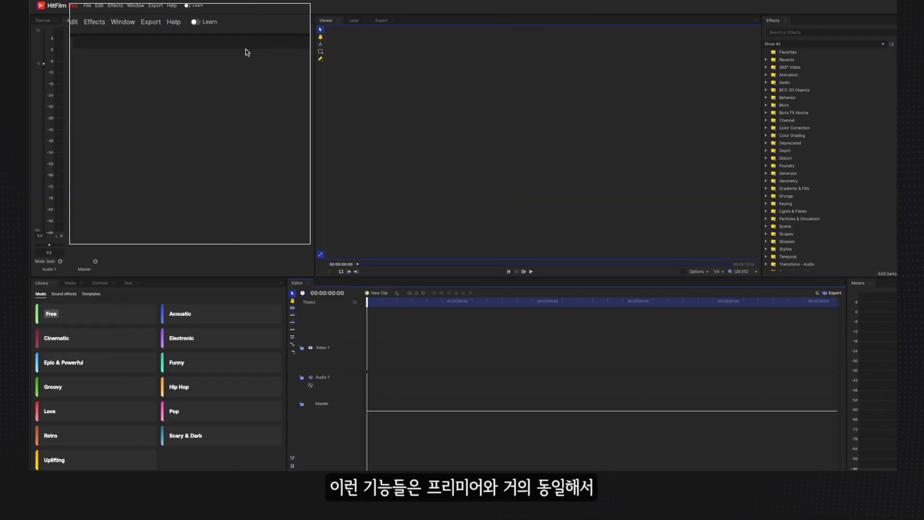
# - Switch the workspace layout to Compositing and open the option for saving a custom workspace
pyautogui.click(136, 5)
pyautogui.moveTo(147, 13)
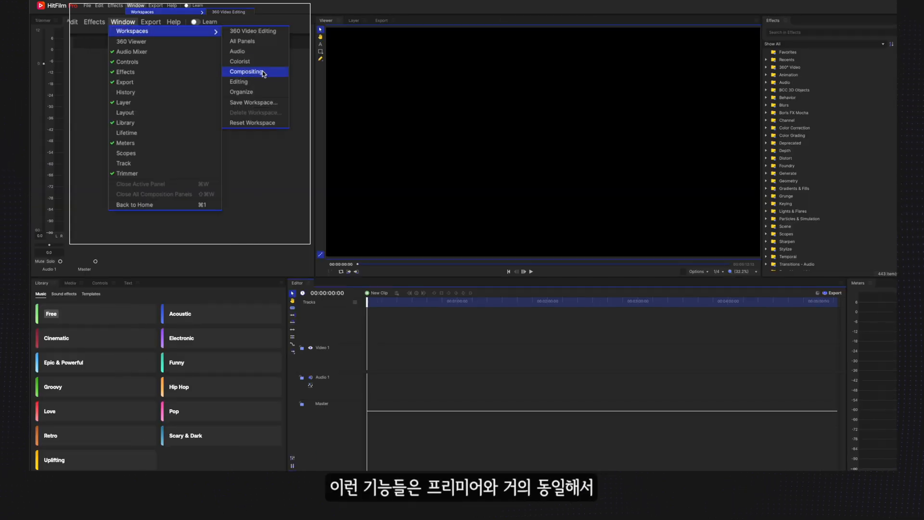
pyautogui.click(236, 42)
pyautogui.click(137, 6)
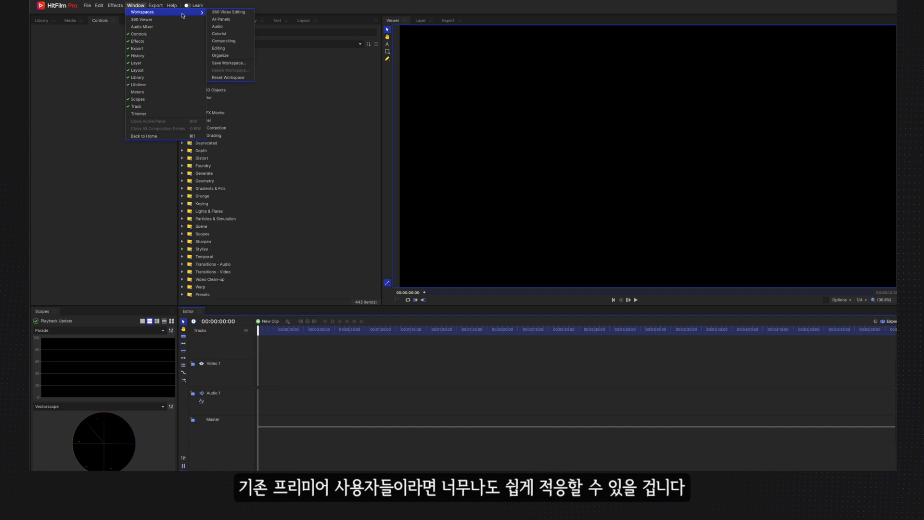
pyautogui.click(230, 63)
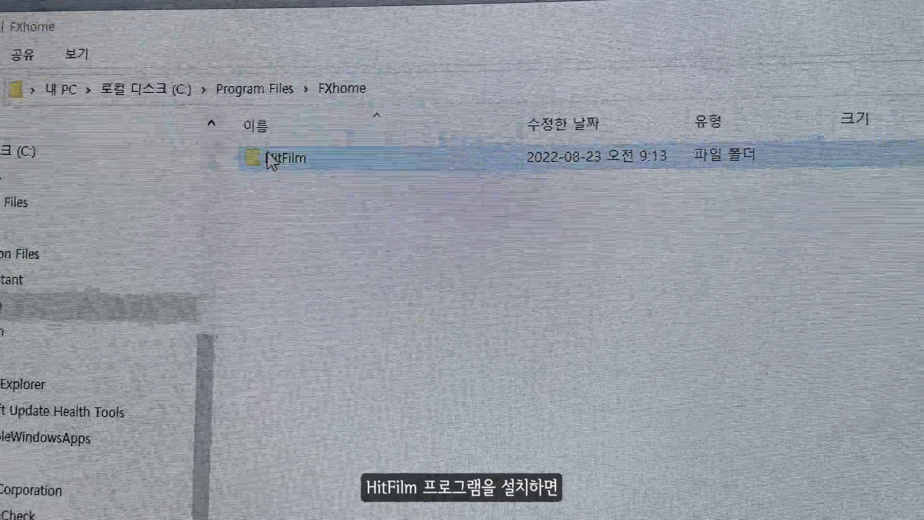
# - Switch to File Explorer and open the properties of the HitFilm folder inside Program Files > FXhome
pyautogui.rightClick(272, 162)
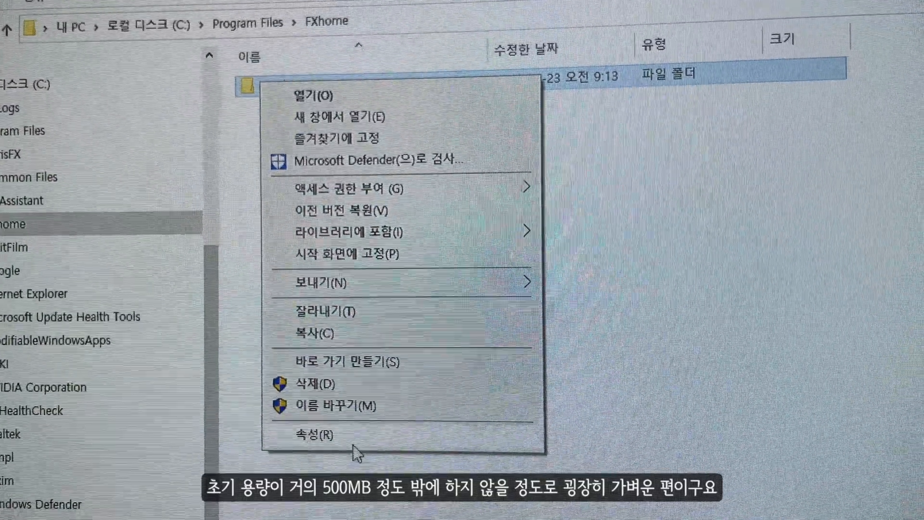
pyautogui.click(355, 443)
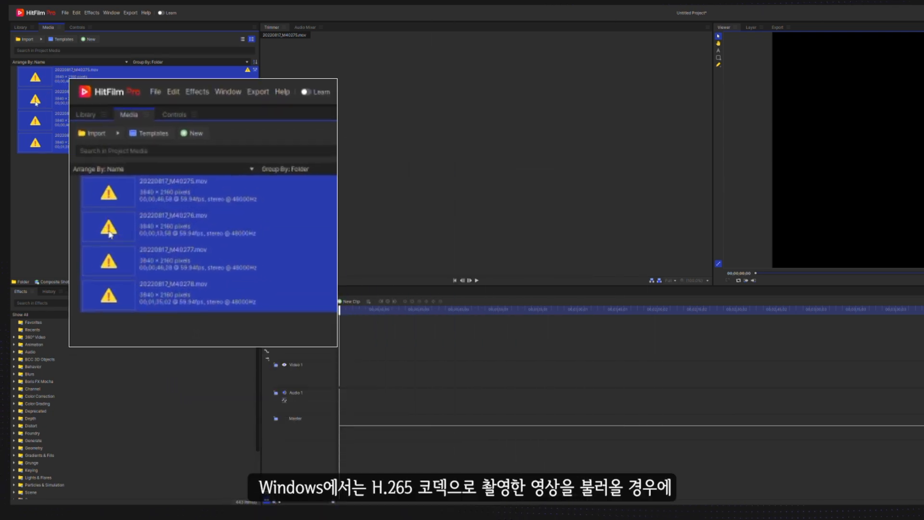
pyautogui.click(64, 166)
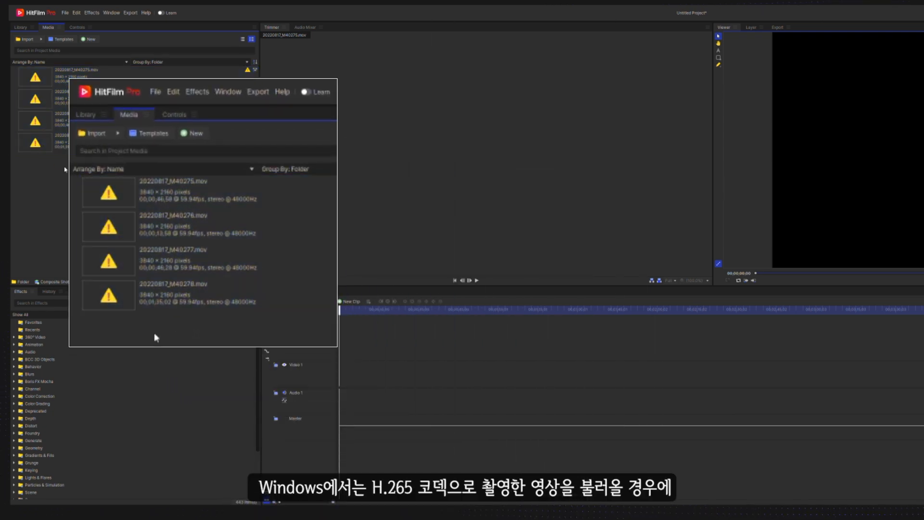
pyautogui.click(88, 81)
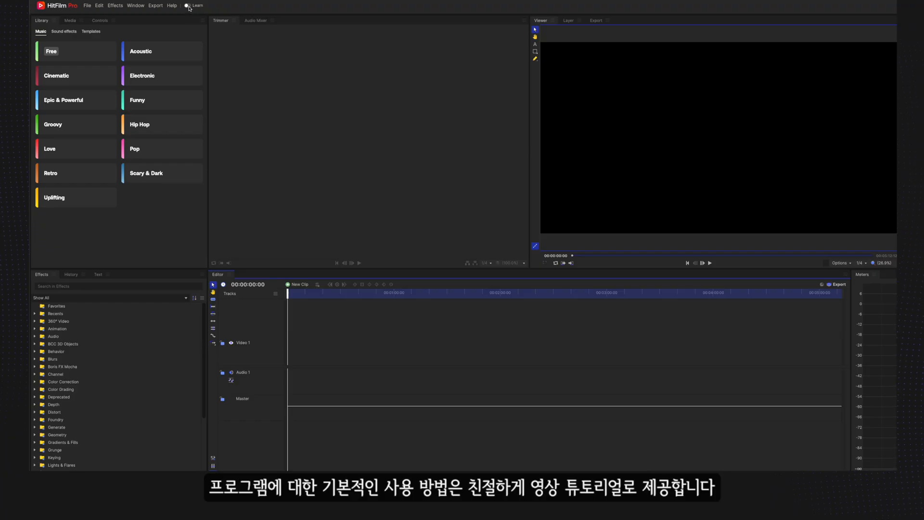
# - Turn on the Learn sidebar and browse the My First Project and Editing tutorial lists
pyautogui.click(189, 6)
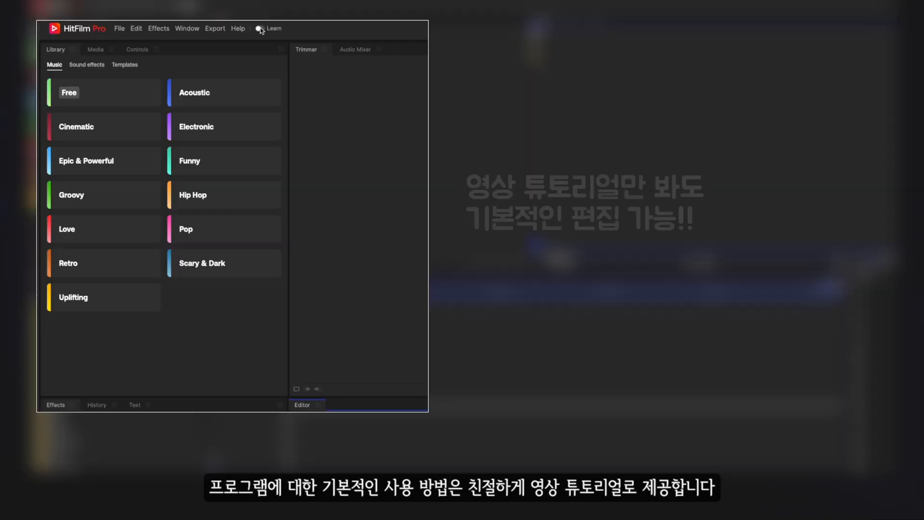
pyautogui.click(110, 154)
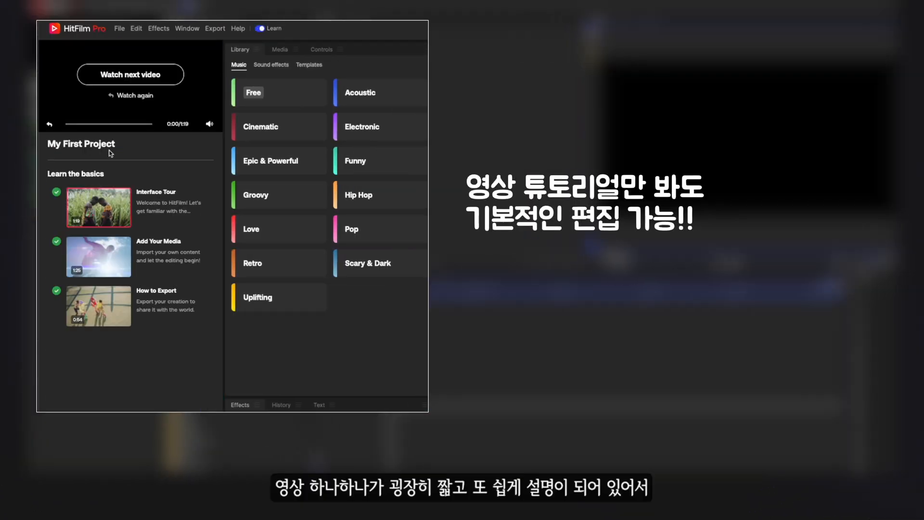
pyautogui.click(101, 206)
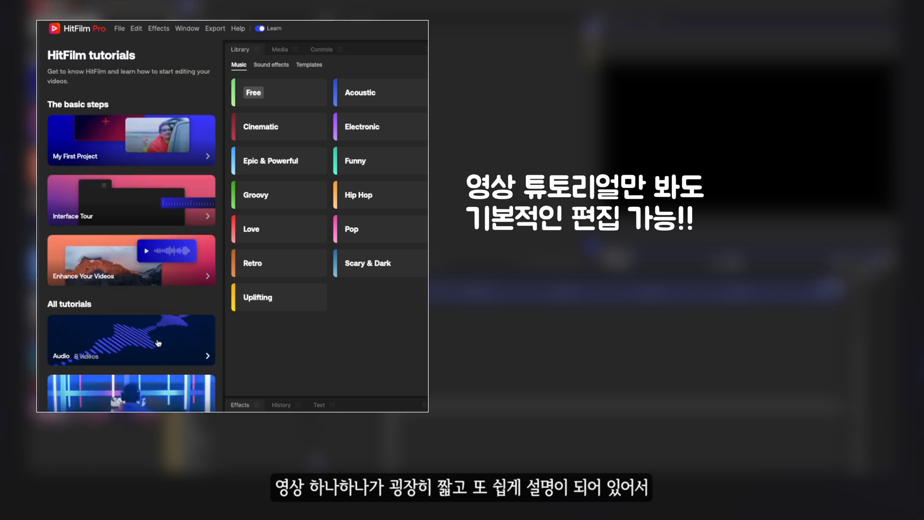
pyautogui.click(138, 265)
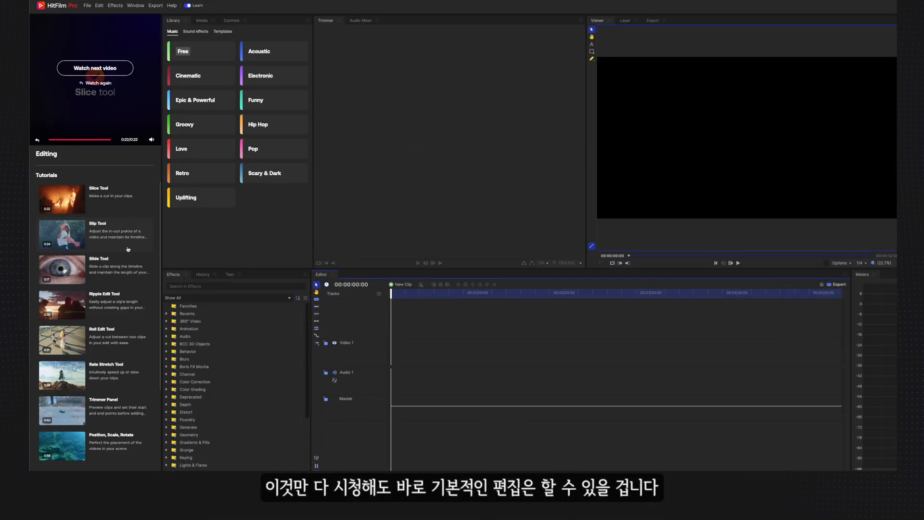
pyautogui.scroll(-1, 127, 250)
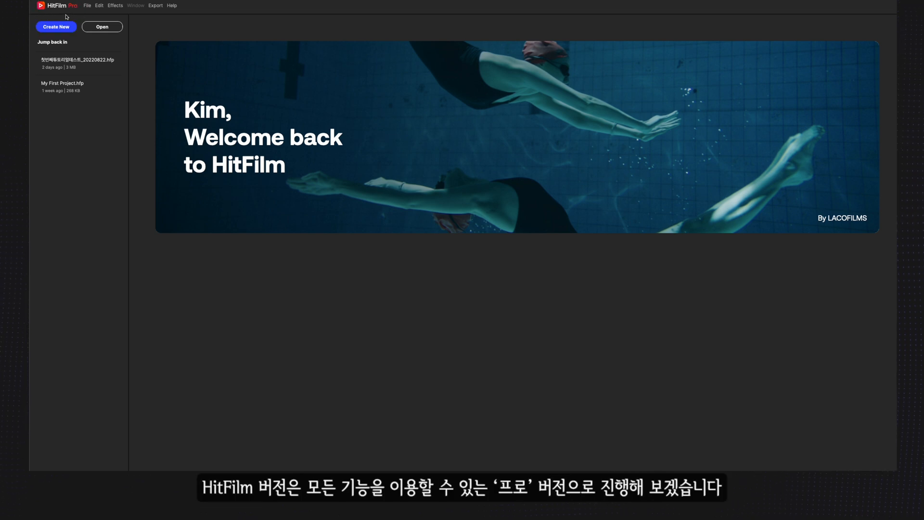
# - Create a new project with a template chosen from further down the preset list
pyautogui.click(62, 30)
pyautogui.click(521, 149)
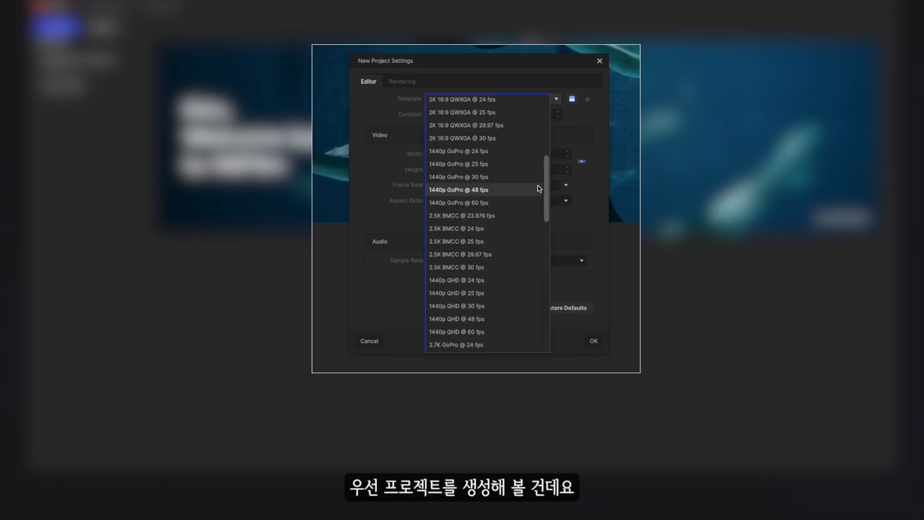
pyautogui.moveTo(543, 198); pyautogui.dragTo(534, 337)
pyautogui.click(534, 336)
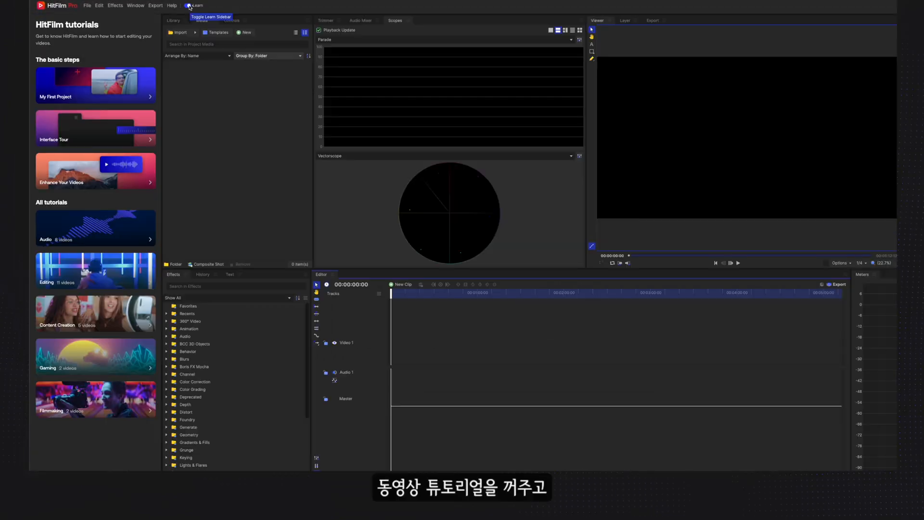
# - Hide the Learn sidebar and set the workspace layout to Editing
pyautogui.click(188, 6)
pyautogui.click(135, 5)
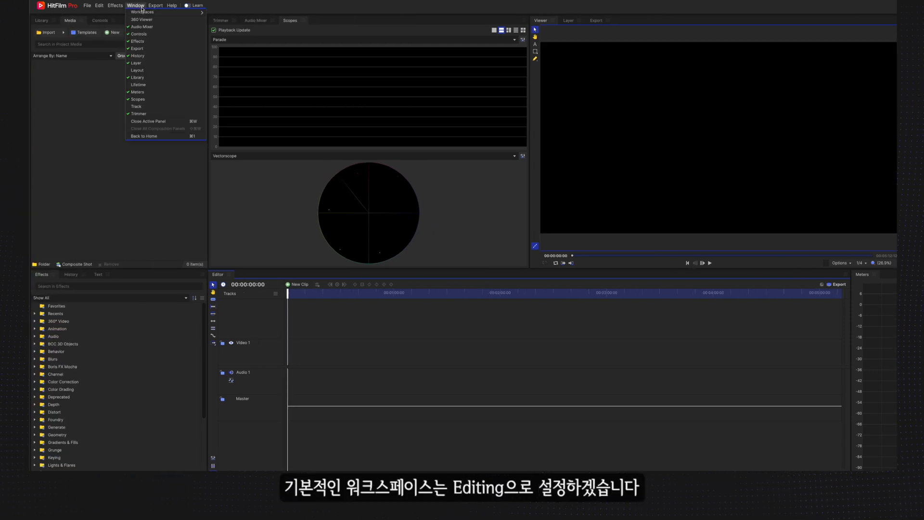
pyautogui.moveTo(148, 16)
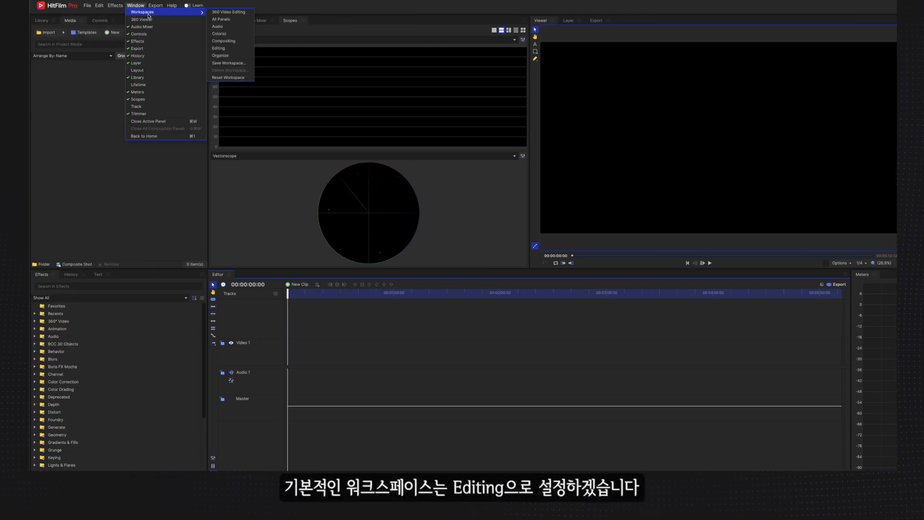
pyautogui.click(220, 48)
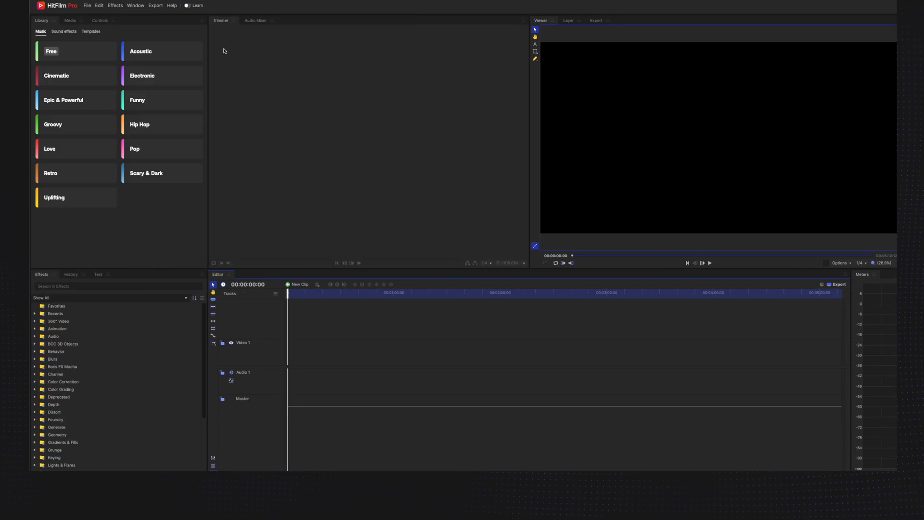
# - Import the video clips from 20220817_M40275.mov through 20220817_M40299.mov into the project media
pyautogui.click(74, 21)
pyautogui.doubleClick(101, 129)
pyautogui.click(277, 114)
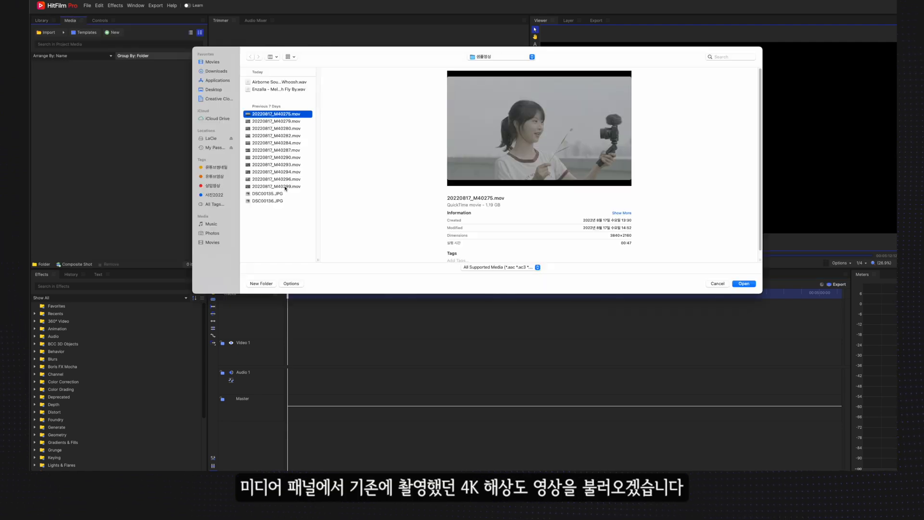
pyautogui.keyDown('shift'); pyautogui.click(284, 187); pyautogui.keyUp('shift')
pyautogui.click(744, 284)
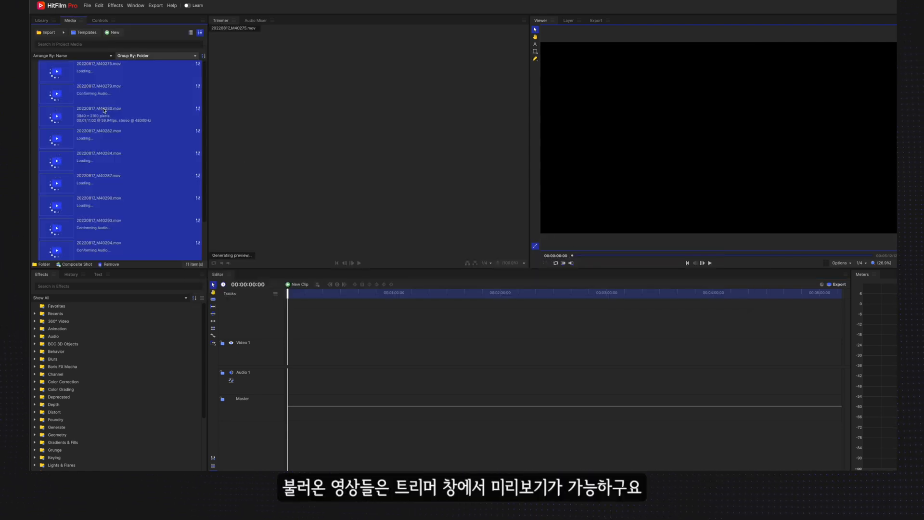
# - Preview 20220817_M40275.mov in the Trimmer and mark its in point at about 00;00;03;44 and out point at about 00;00;09;41
pyautogui.scroll(2, 140, 114)
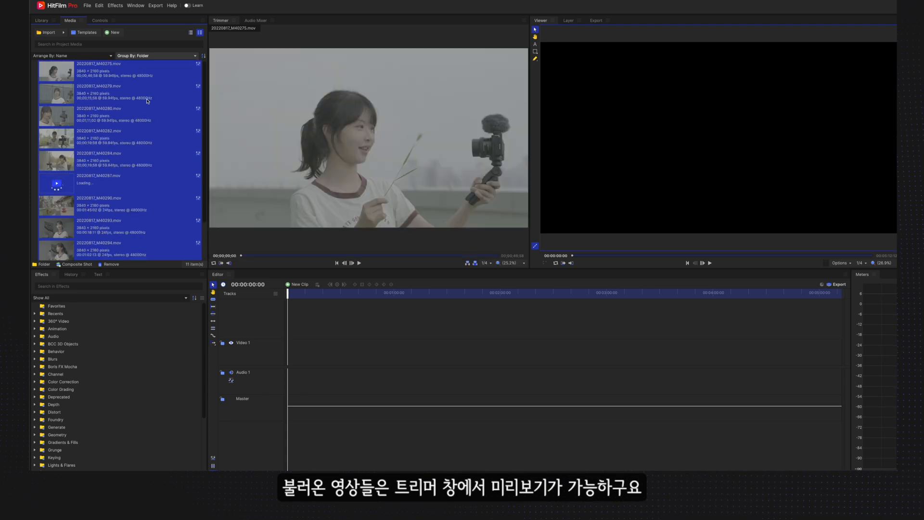
pyautogui.click(168, 72)
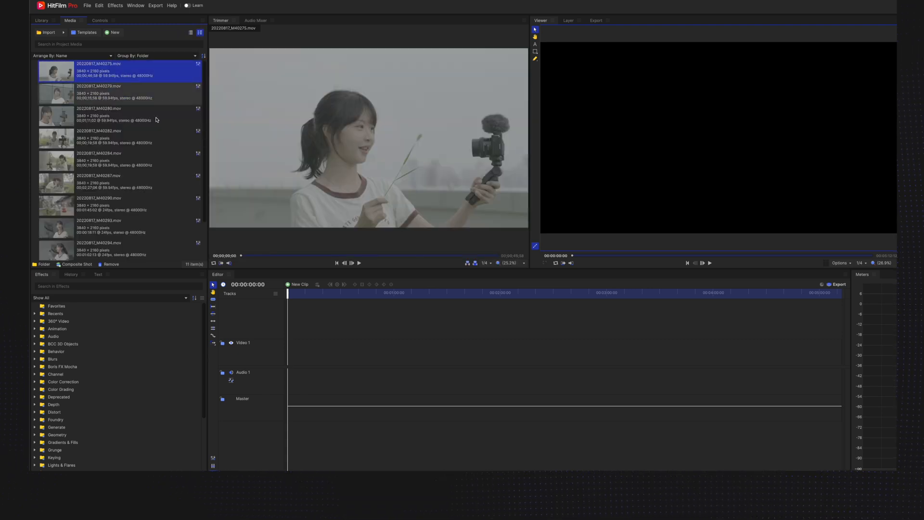
pyautogui.click(359, 263)
pyautogui.click(262, 256)
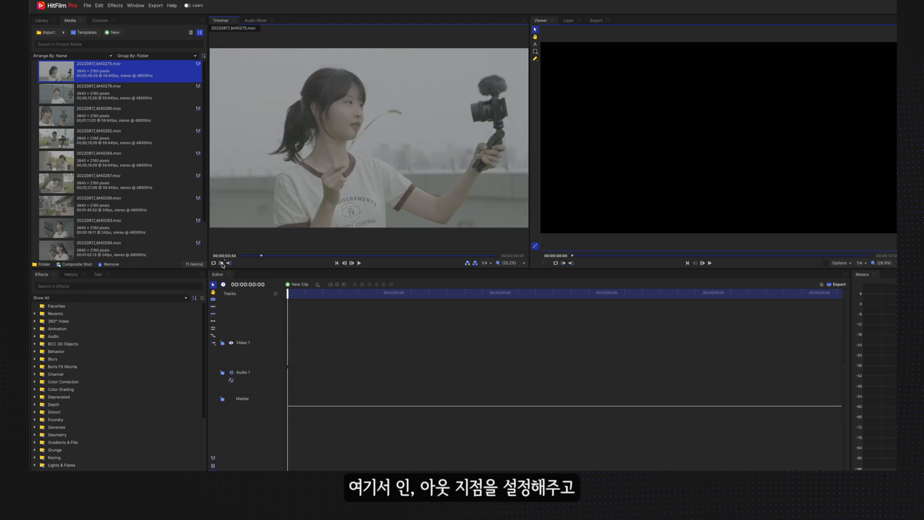
pyautogui.press('space')
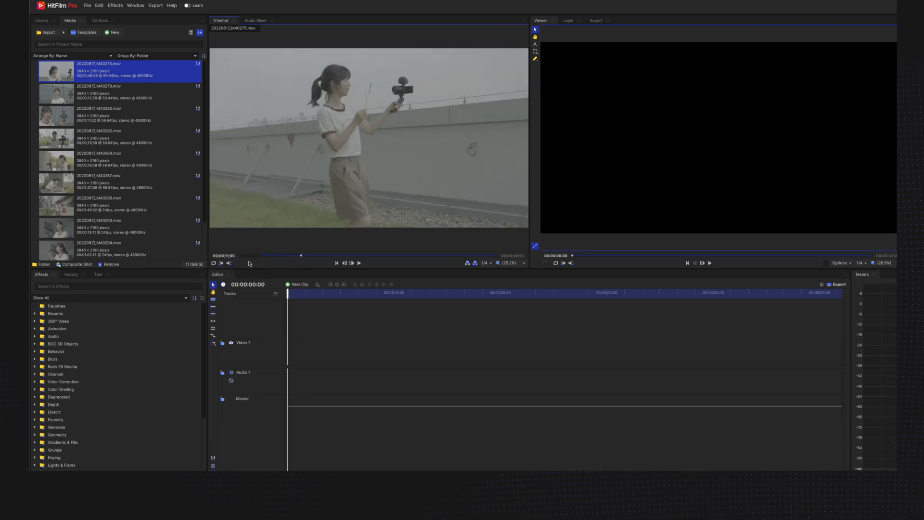
pyautogui.moveTo(301, 256)
pyautogui.mouseDown()
pyautogui.moveTo(284, 256)
pyautogui.moveTo(293, 256)
pyautogui.mouseUp()
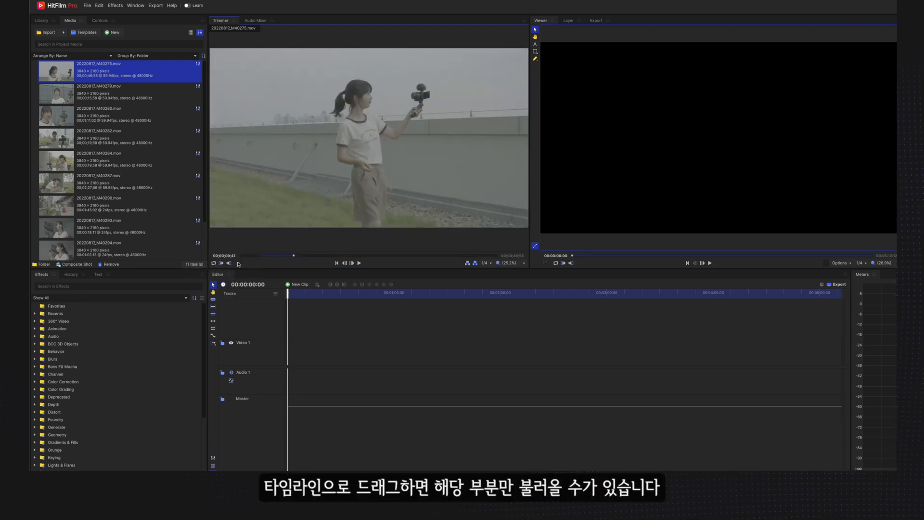
# - Place the trimmed section of 20220817_M40275.mov on the Video 1 track and move the playhead onto it
pyautogui.moveTo(317, 183); pyautogui.dragTo(354, 354)
pyautogui.click(497, 258)
pyautogui.click(352, 294)
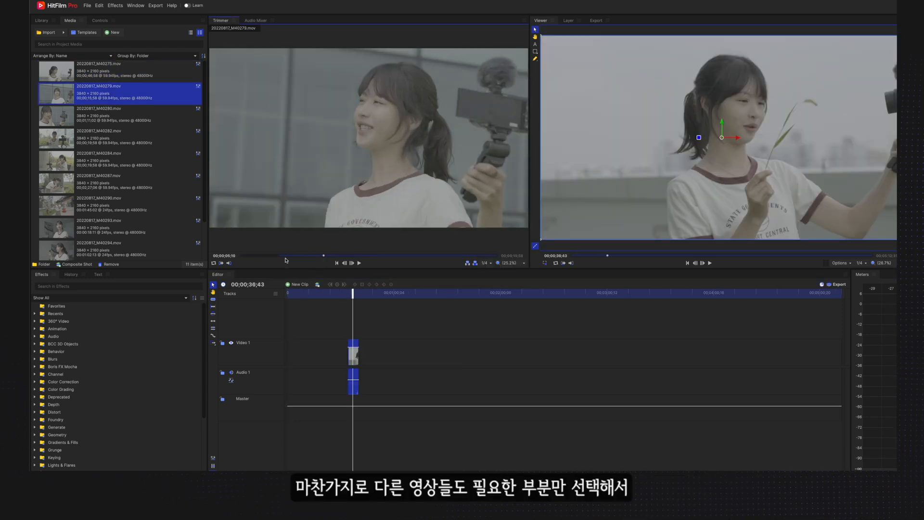
# - Add trimmed sections of 20220817_M40279.mov, 20220817_M40280.mov and 20220817_M40282.mov end to end behind the first timeline clip
pyautogui.moveTo(368, 144); pyautogui.dragTo(380, 356)
pyautogui.scroll(4, 381, 355)
pyautogui.hscroll(2, 473, 354)
pyautogui.moveTo(473, 354); pyautogui.dragTo(428, 354)
pyautogui.press('space')
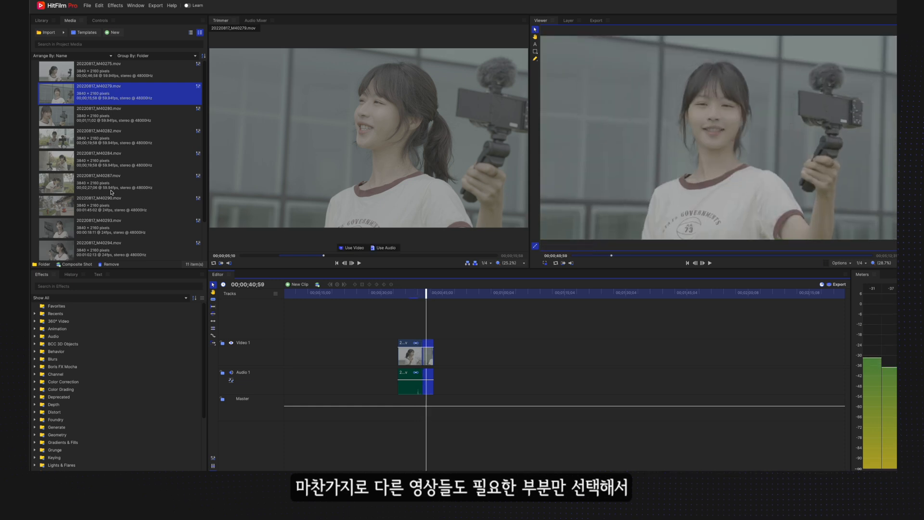
pyautogui.doubleClick(115, 116)
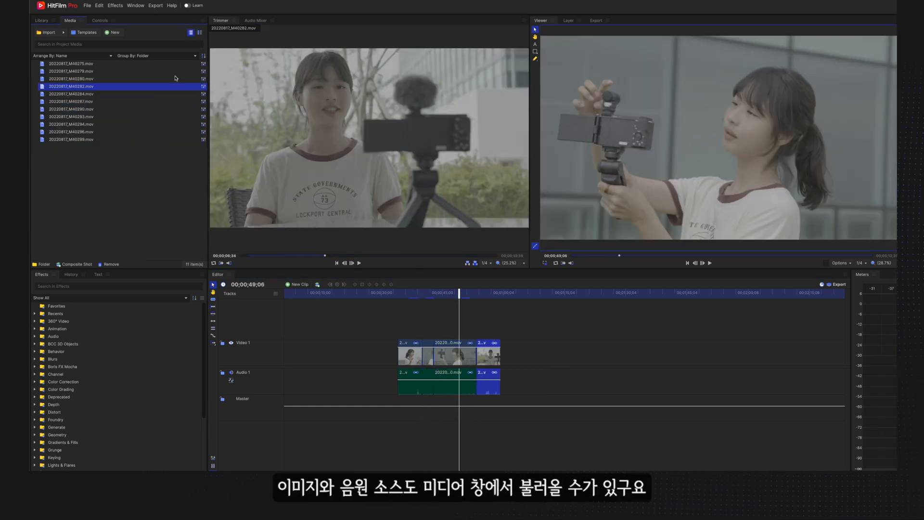
# - Import DSC00135.JPG, DSC00136.JPG and the two whoosh WAV sound effects into the project media
pyautogui.click(116, 172)
pyautogui.click(46, 33)
pyautogui.click(268, 194)
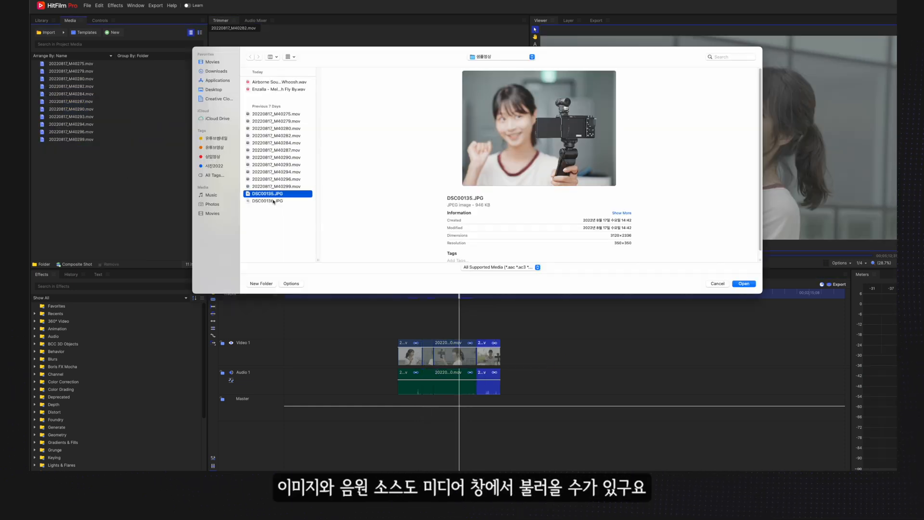
pyautogui.keyDown('super'); pyautogui.click(283, 82); pyautogui.keyUp('super')
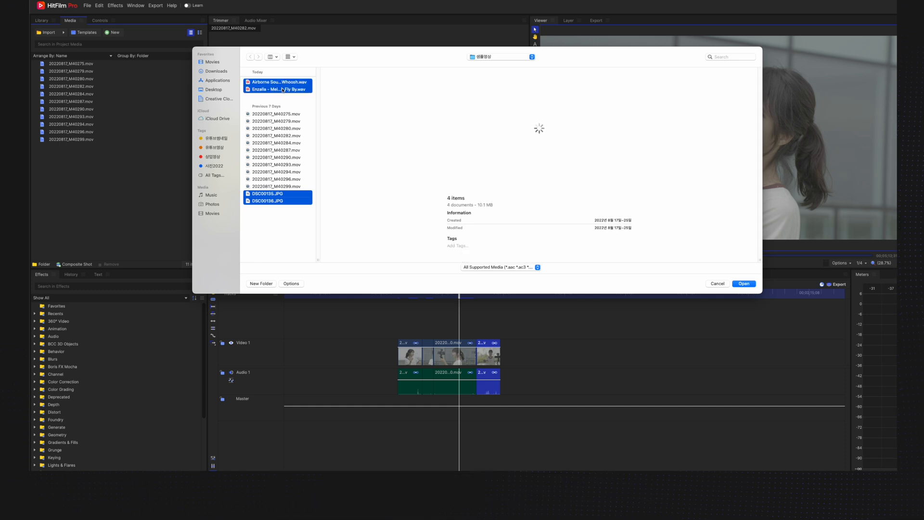
pyautogui.press('Return')
# - Place DSC00135.JPG and DSC00136.JPG side by side on the Video 1 track, a short gap after the video clips
pyautogui.click(68, 154)
pyautogui.keyDown('shift'); pyautogui.click(77, 162); pyautogui.keyUp('shift')
pyautogui.moveTo(77, 160); pyautogui.dragTo(520, 352)
pyautogui.moveTo(520, 294); pyautogui.dragTo(527, 298)
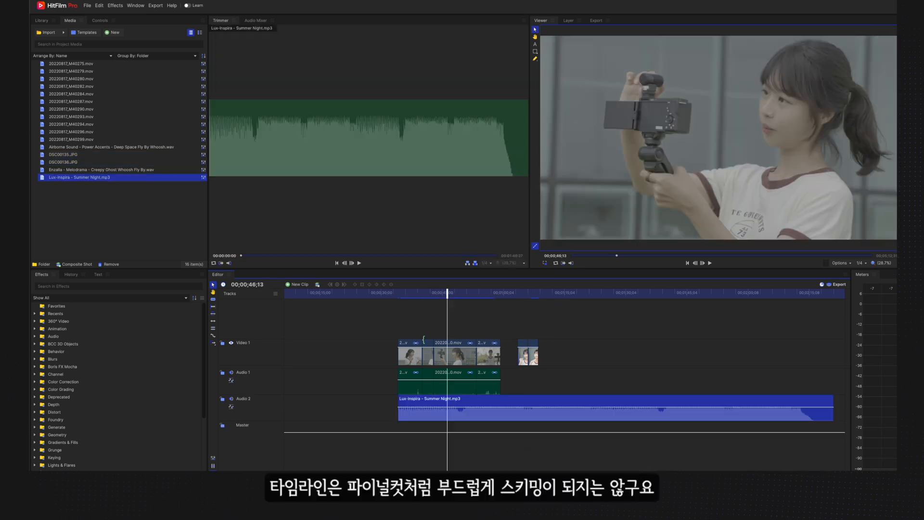
# - Move the short second clip on Video 1 to the front of the sequence, ahead of the 20220817_M40275.mov clip
pyautogui.hscroll(3, 387, 332)
pyautogui.hscroll(-2, 387, 332)
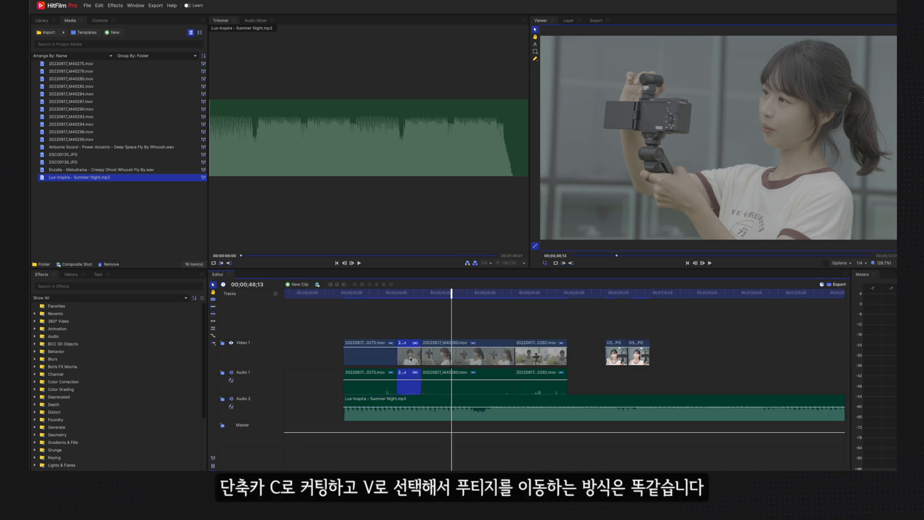
pyautogui.moveTo(410, 356); pyautogui.dragTo(579, 356)
pyautogui.moveTo(471, 342); pyautogui.dragTo(446, 342)
# - Set the timeline's video track size to Extra Large and its audio track size to Small
pyautogui.click(275, 293)
pyautogui.moveTo(289, 301)
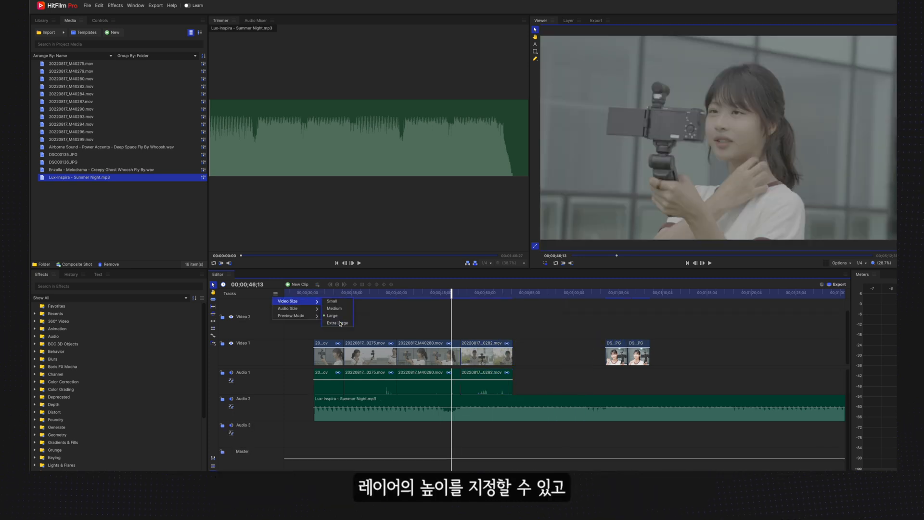
pyautogui.click(340, 323)
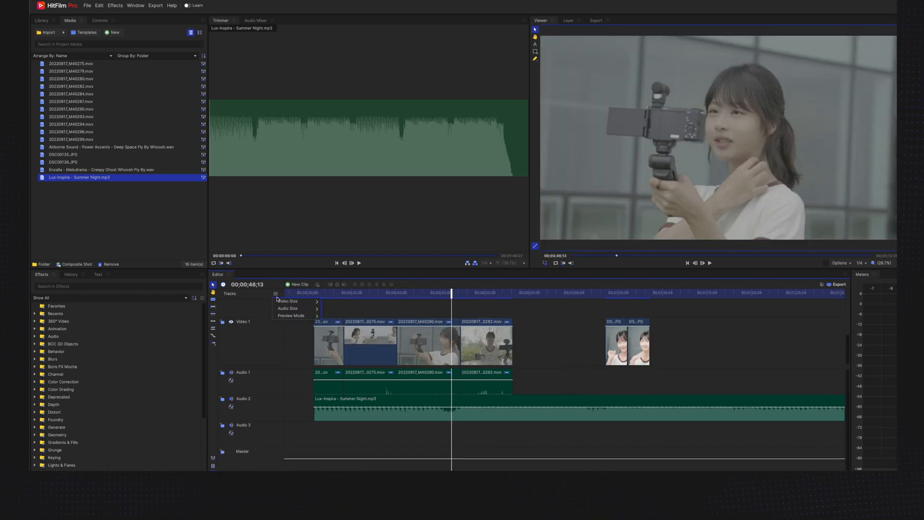
pyautogui.click(336, 310)
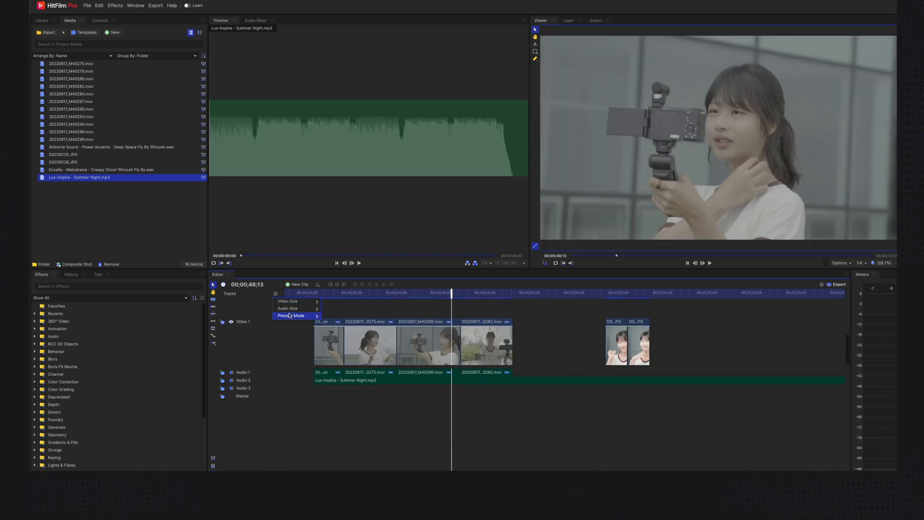
# - Insert an empty video track above Video 1
pyautogui.rightClick(265, 323)
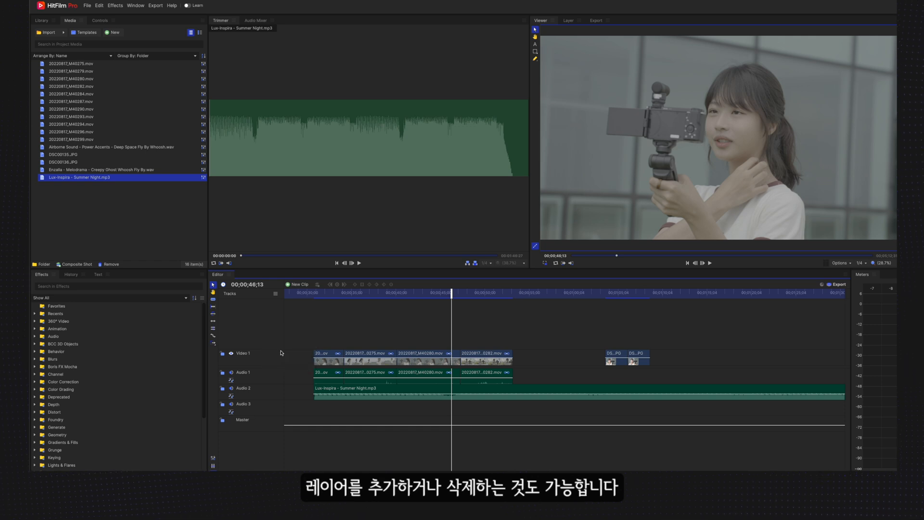
pyautogui.rightClick(259, 338)
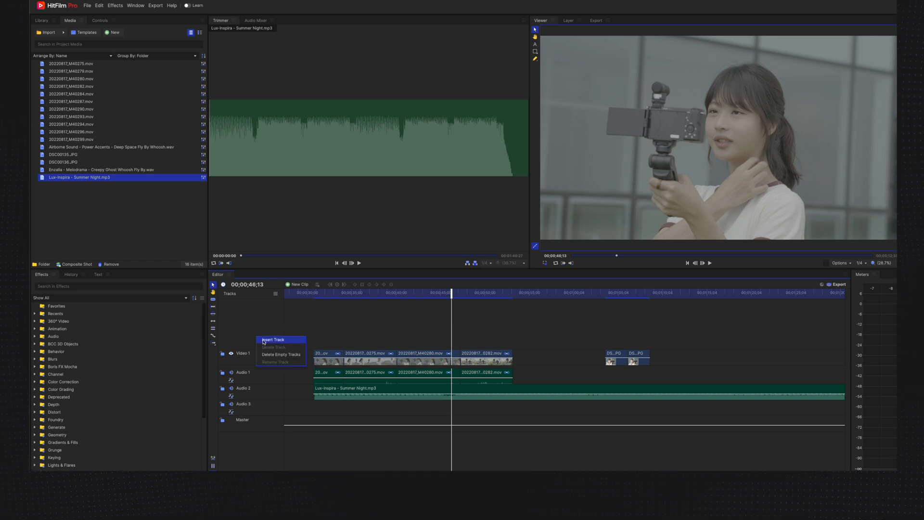
# - Play the sequence briefly in the Viewer and step back a few frames
pyautogui.click(710, 264)
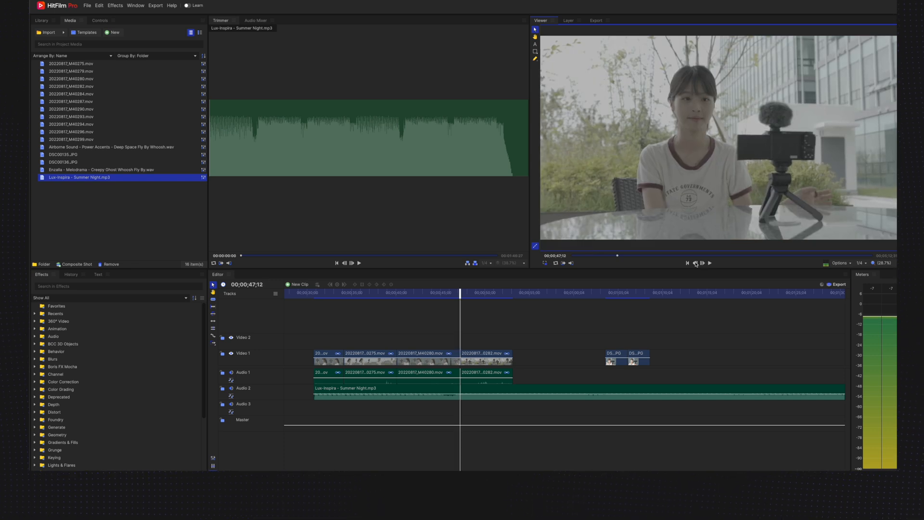
pyautogui.click(695, 263)
pyautogui.click(695, 263)
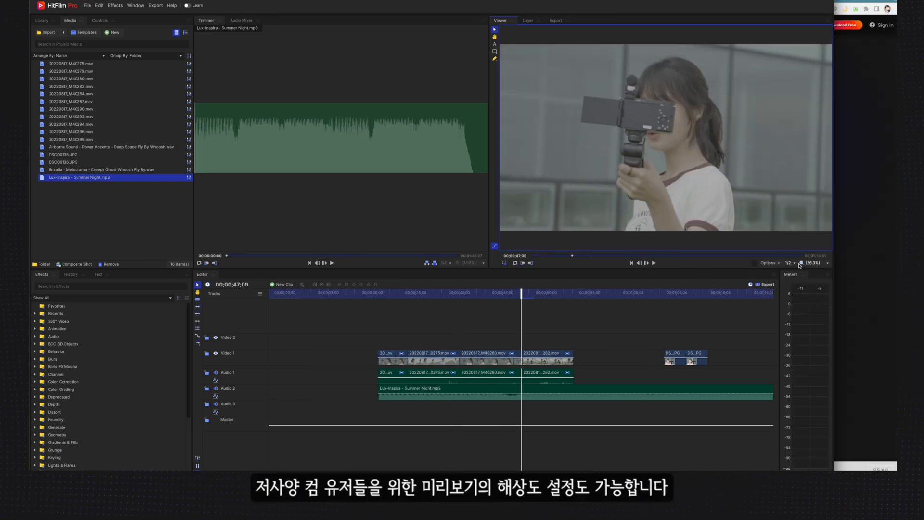
# - Adjust the Viewer's preview quality and set its resolution to Full
pyautogui.click(789, 263)
pyautogui.moveTo(813, 294)
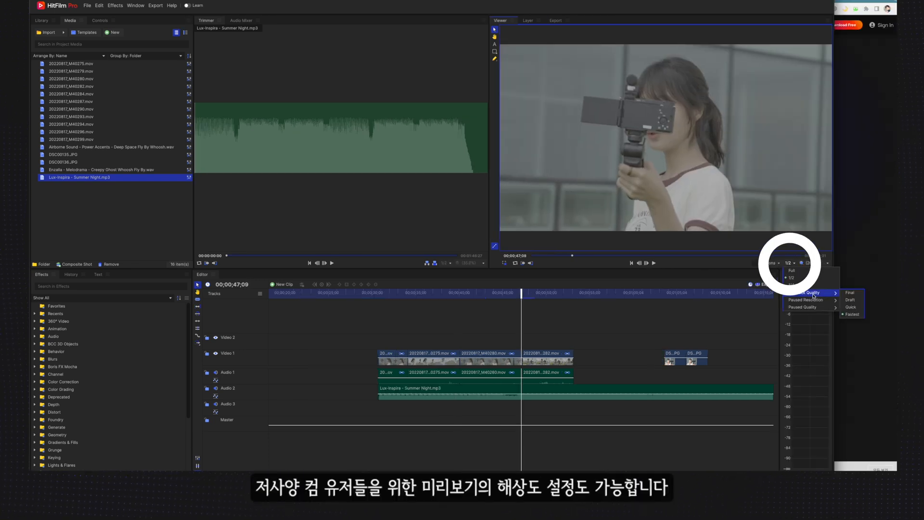
pyautogui.click(849, 322)
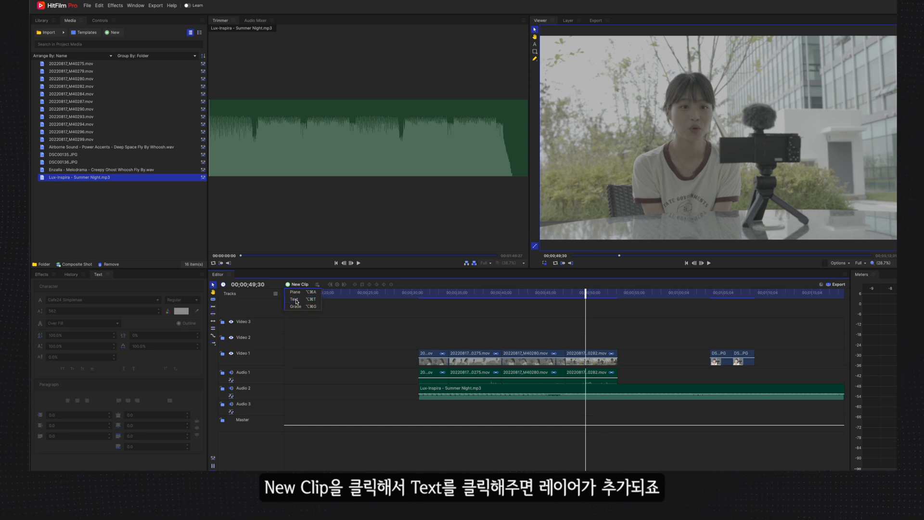
# - Add a text clip reading 안녕 at the playhead on Video 2 and position it beside the woman's head
pyautogui.click(294, 299)
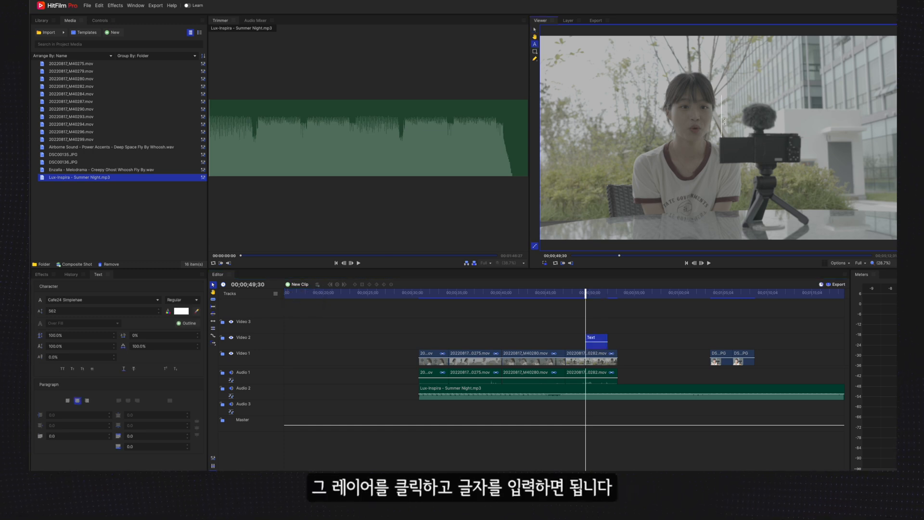
pyautogui.press('Escape')
pyautogui.moveTo(701, 128); pyautogui.dragTo(584, 121)
# - Browse the font list and choose Cafe24 Simplehae for the text clip
pyautogui.click(157, 300)
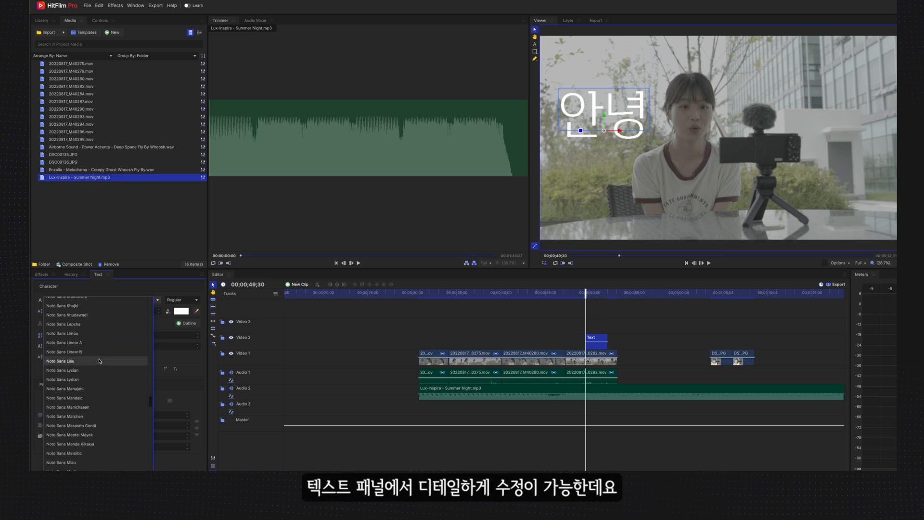
pyautogui.scroll(-10, 99, 361)
pyautogui.scroll(10, 99, 361)
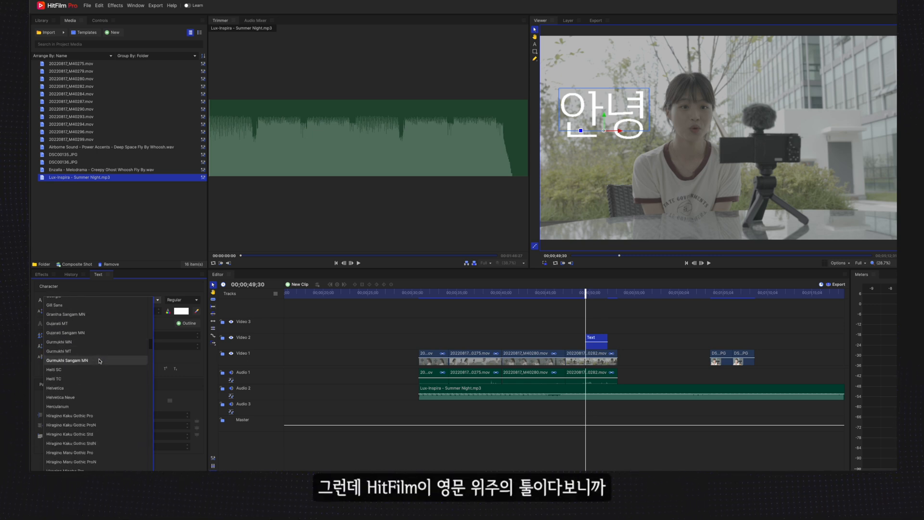
pyautogui.scroll(-5, 99, 361)
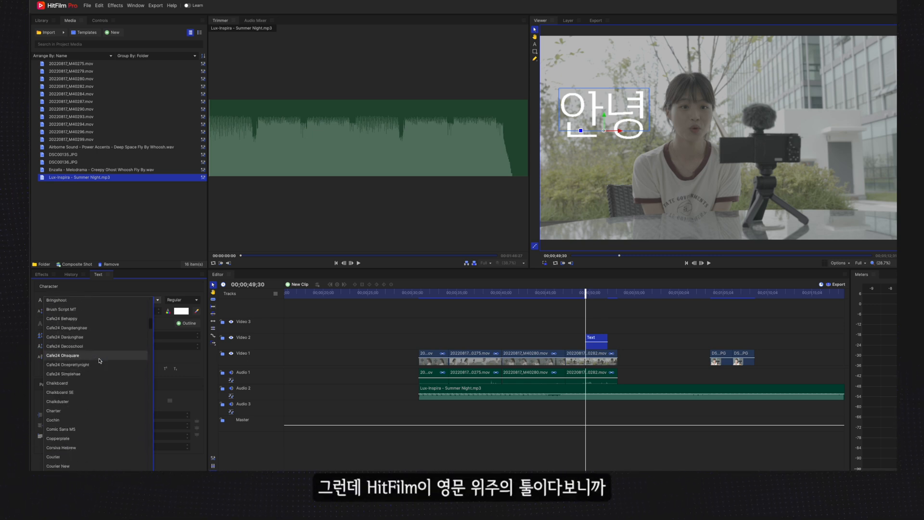
pyautogui.click(103, 373)
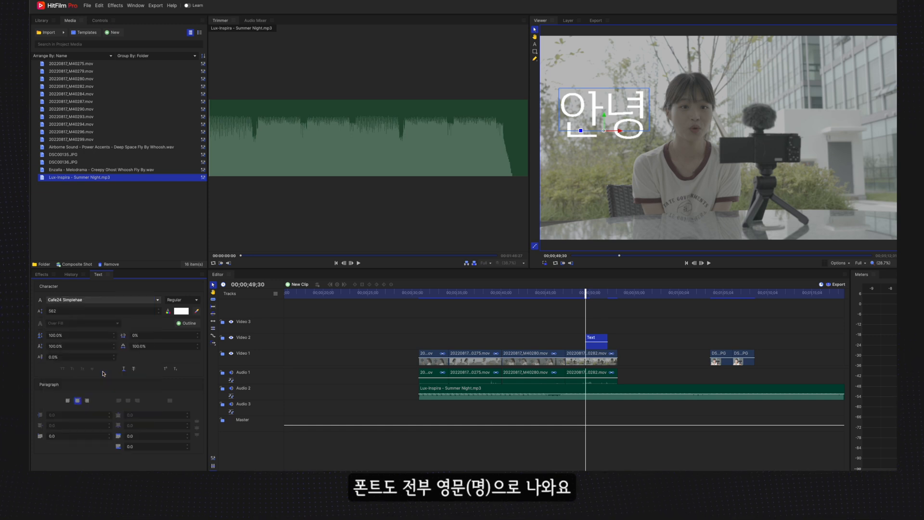
pyautogui.click(158, 300)
pyautogui.scroll(-15, 99, 366)
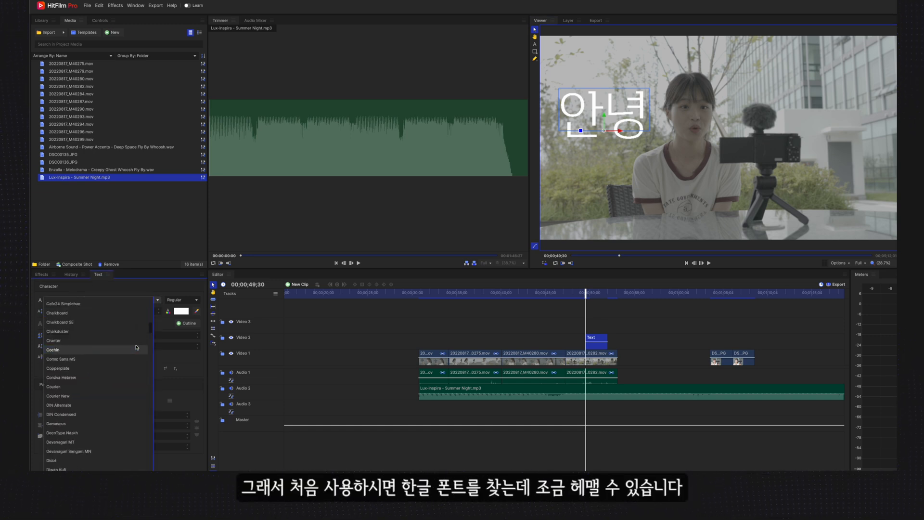
pyautogui.scroll(20, 100, 361)
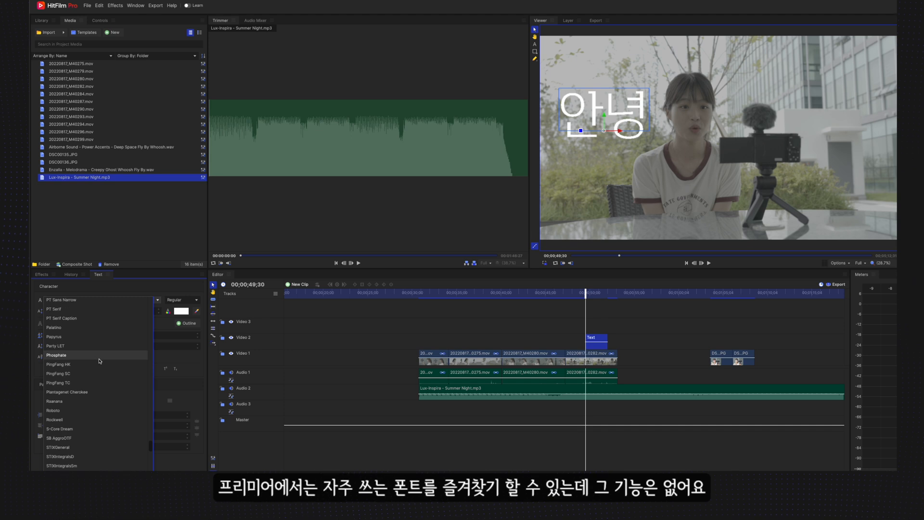
pyautogui.scroll(-8, 100, 361)
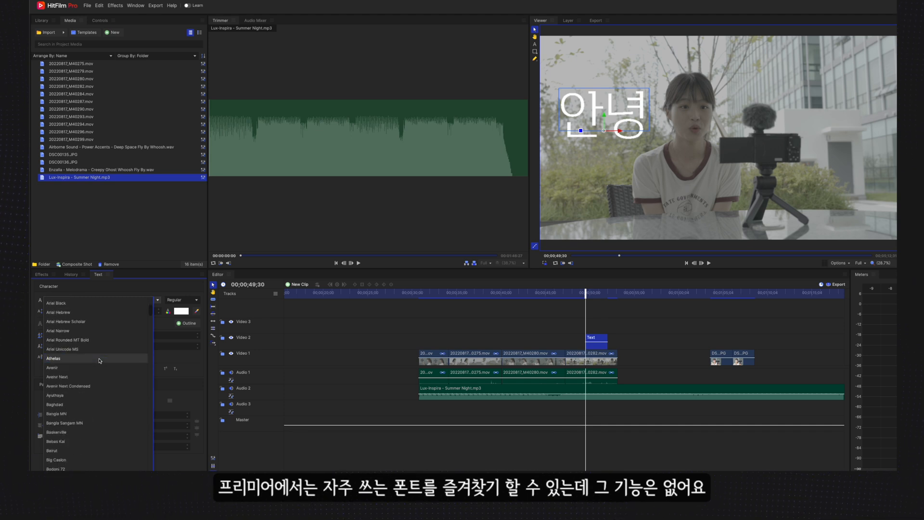
pyautogui.click(68, 374)
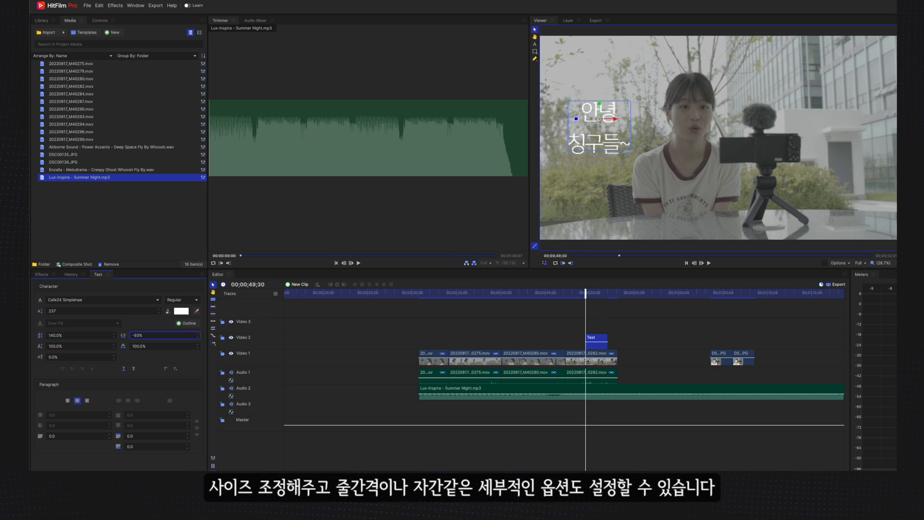
# - Format the text with -24% letter spacing, a light yellow fill and left alignment
pyautogui.moveTo(144, 335); pyautogui.dragTo(152, 335)
pyautogui.click(181, 311)
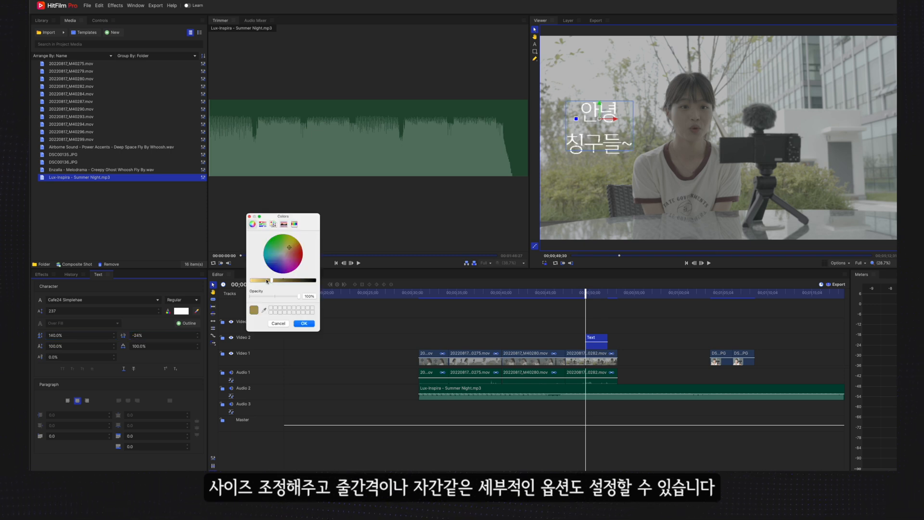
pyautogui.click(305, 323)
pyautogui.click(67, 399)
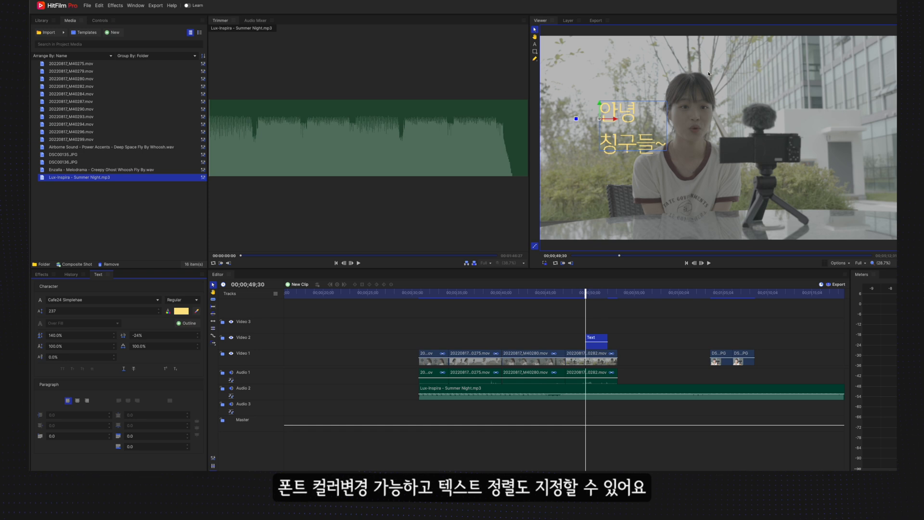
# - Add an outline of 4.00 to the text and color it black
pyautogui.click(186, 323)
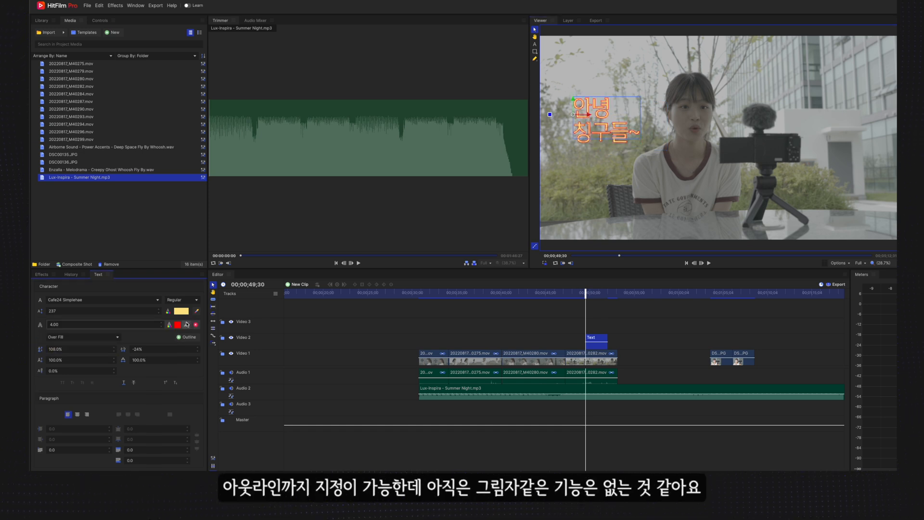
pyautogui.click(178, 325)
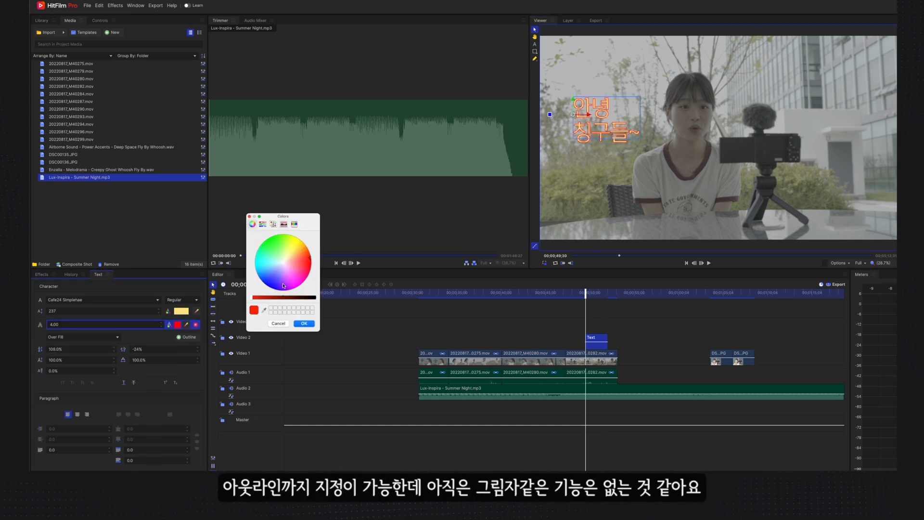
pyautogui.click(304, 324)
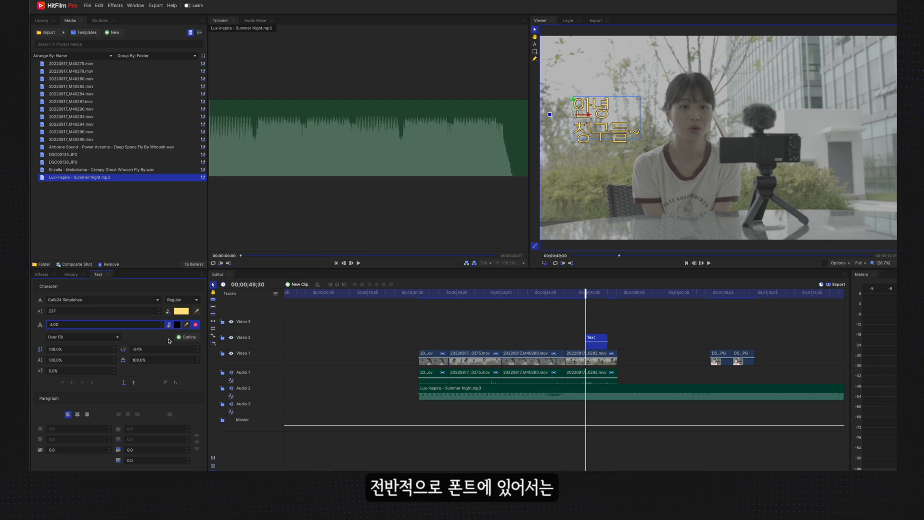
# - Try the Under Fill outline mode on the text and switch it back to Over Fill
pyautogui.click(123, 338)
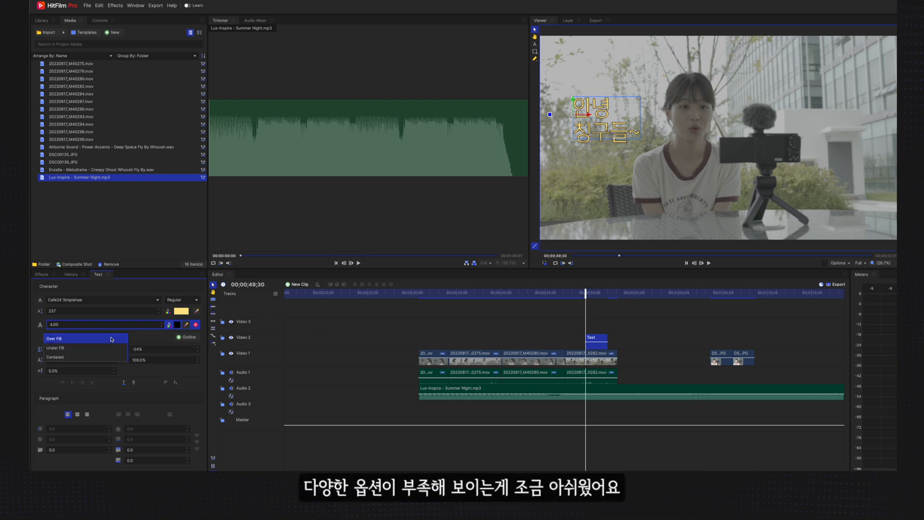
pyautogui.click(111, 348)
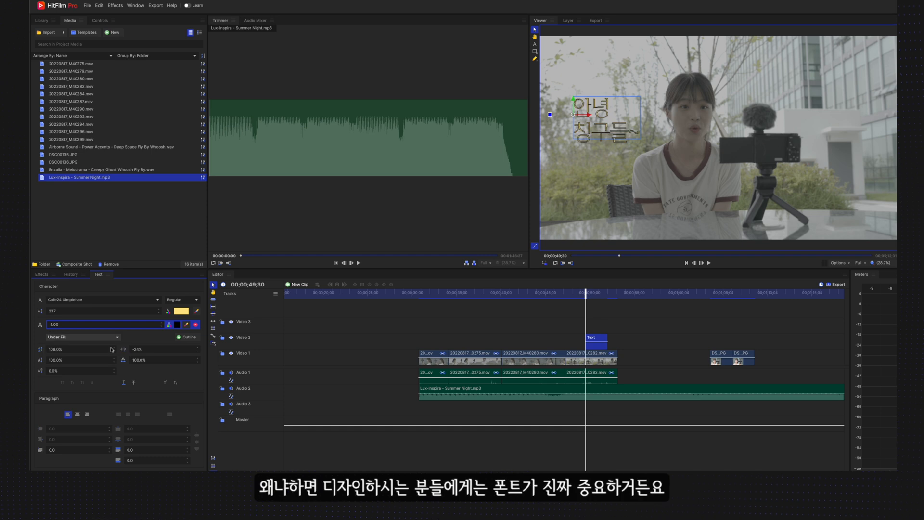
pyautogui.click(112, 338)
pyautogui.click(109, 340)
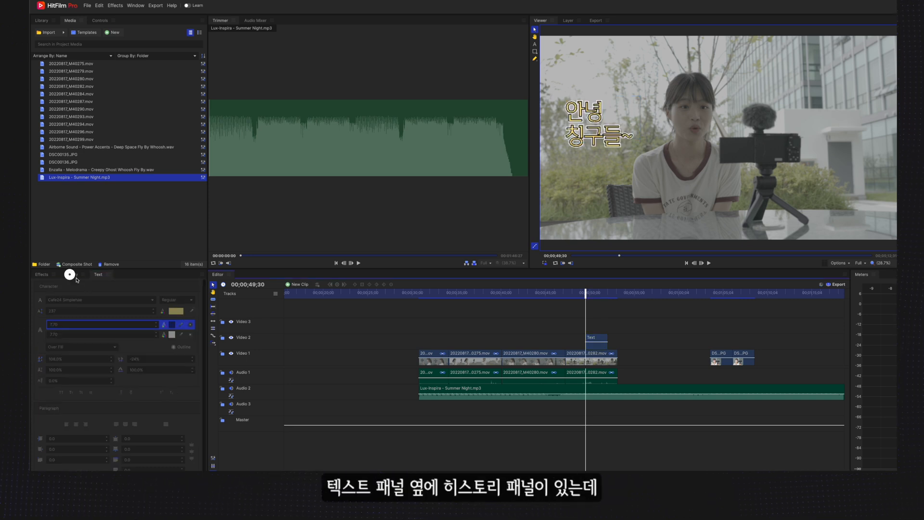
# - Revert the text through earlier Set Text Format states in the edit history, back to the first Set Visual Clip Position entry
pyautogui.click(71, 274)
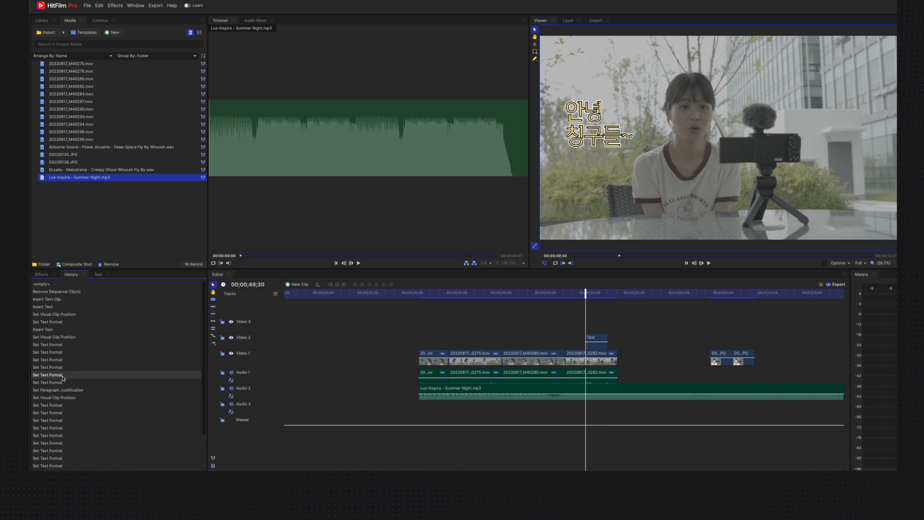
pyautogui.click(63, 377)
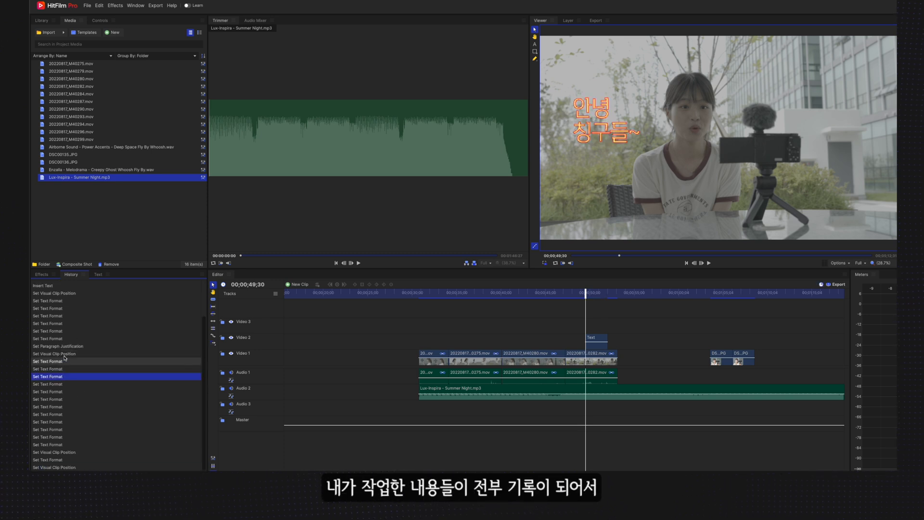
pyautogui.click(67, 323)
pyautogui.scroll(2, 67, 323)
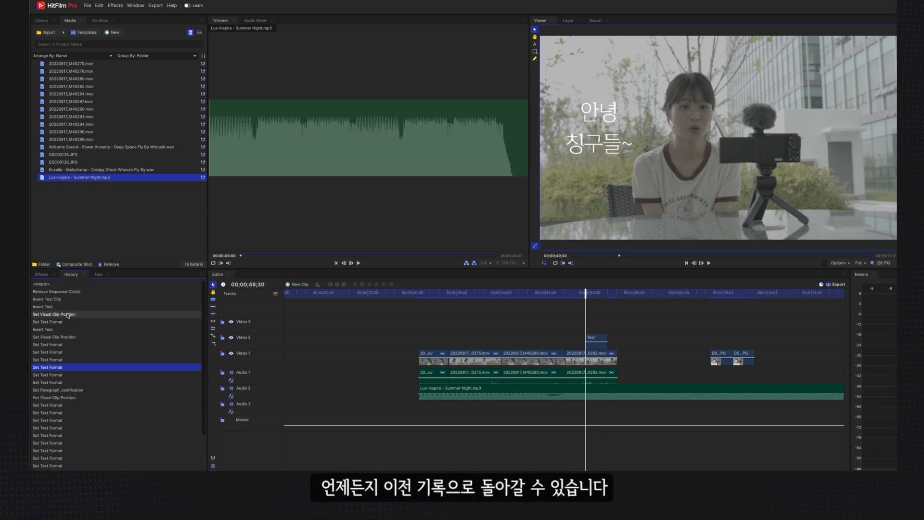
pyautogui.click(69, 314)
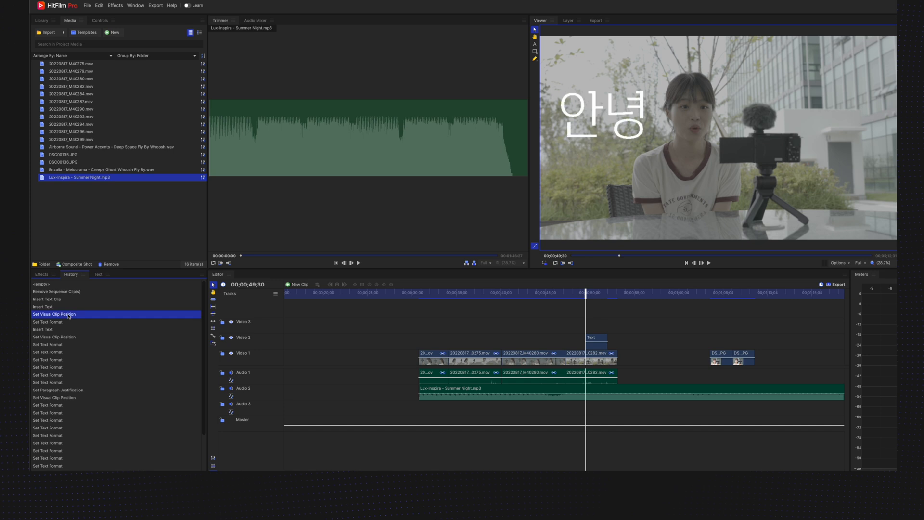
# - Show the keyframe timeline for the text clip's controls and widen that area so the properties and keyframes fit side by side
pyautogui.click(42, 275)
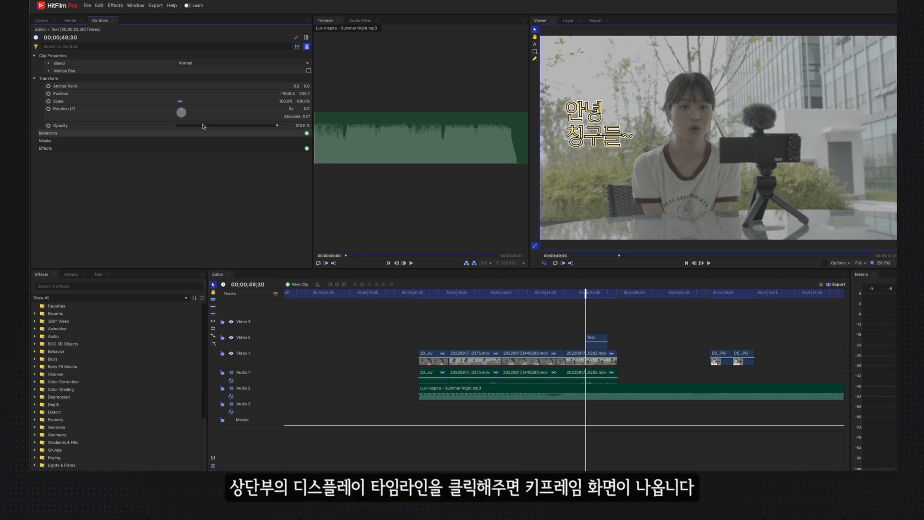
pyautogui.click(307, 37)
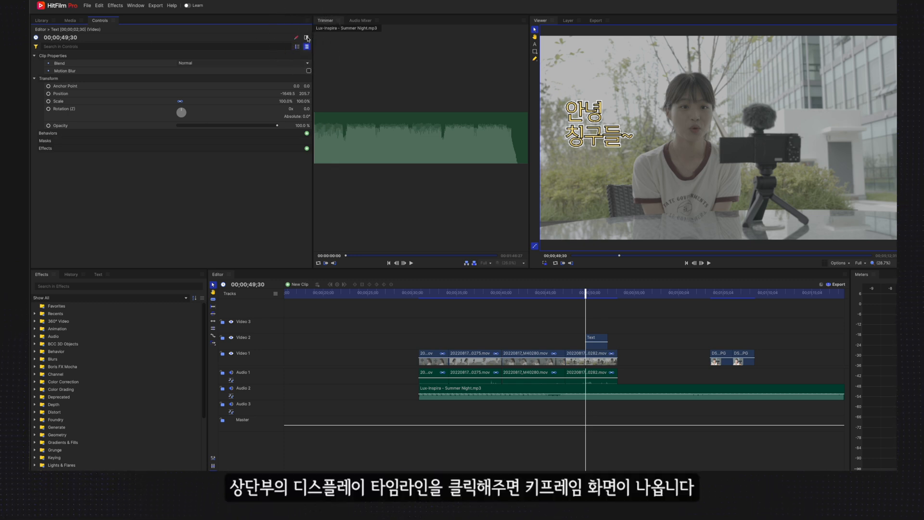
pyautogui.moveTo(312, 66); pyautogui.dragTo(352, 66)
pyautogui.moveTo(186, 81); pyautogui.dragTo(147, 81)
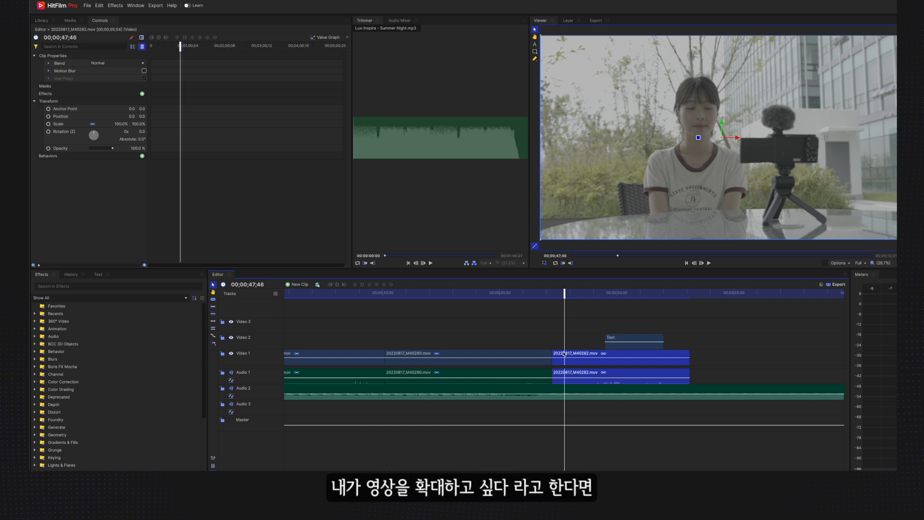
# - Animate the scale of the 20220817_M40282.mov clip from a keyframe at 00;00;47;46 to 145% at 00;00;52;18, and shift the end keyframe forward in time
pyautogui.click(48, 124)
pyautogui.click(670, 294)
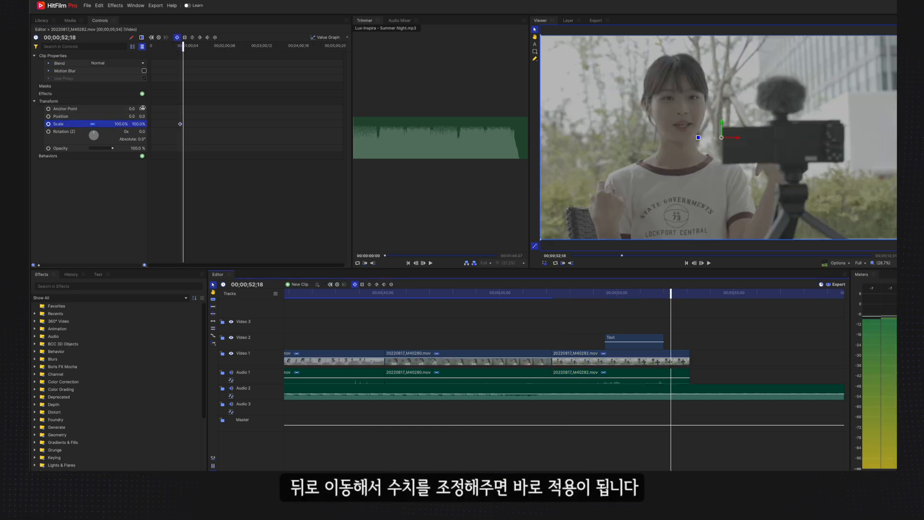
pyautogui.moveTo(118, 124); pyautogui.dragTo(122, 125)
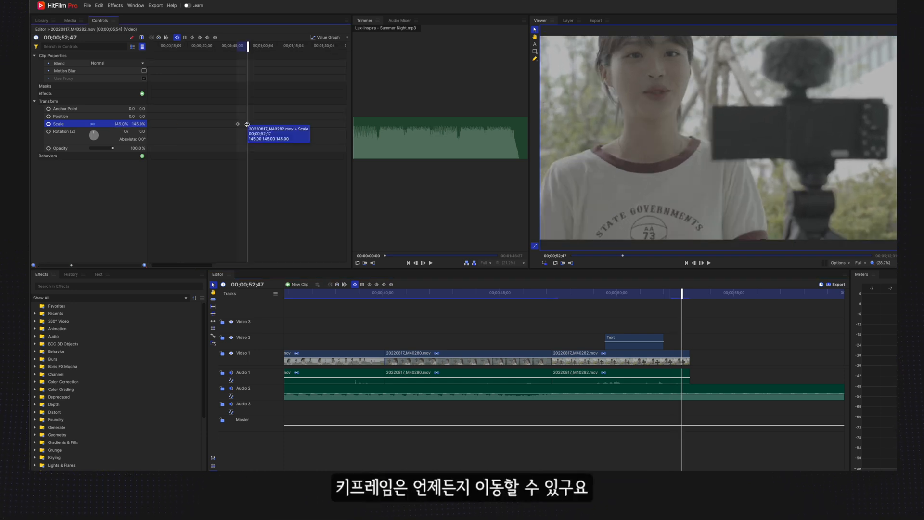
pyautogui.moveTo(246, 126); pyautogui.dragTo(258, 128)
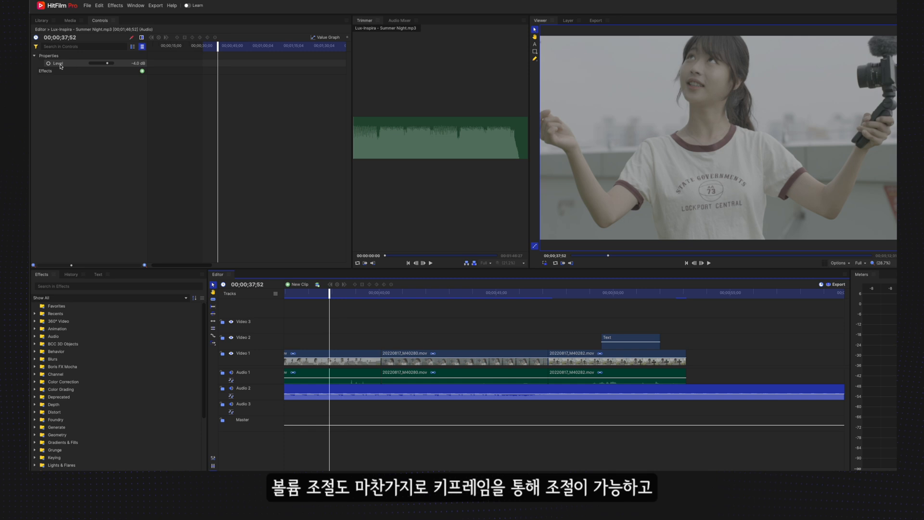
# - Add level keyframes to the Lux-Inspira - Summer Night.mp3 clip between about 31 and 43 seconds, varying the volume and raising the last to 12 dB
pyautogui.click(48, 63)
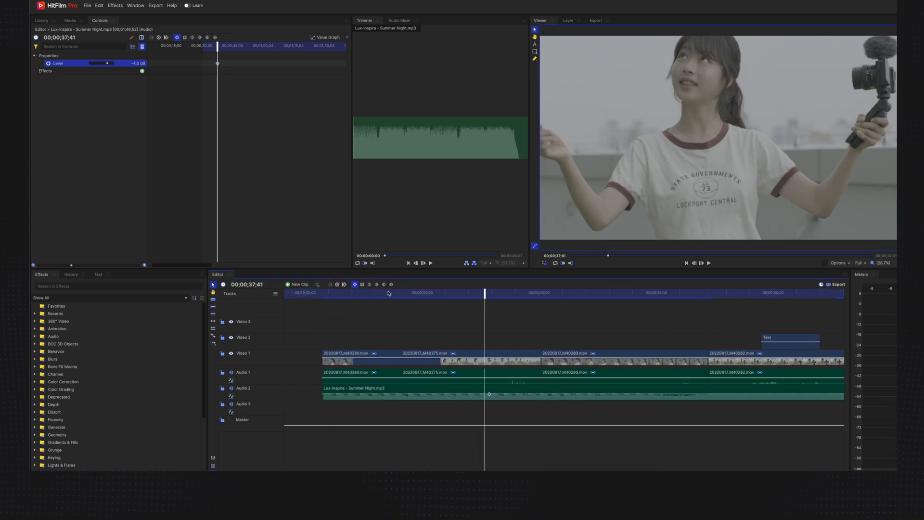
pyautogui.click(332, 293)
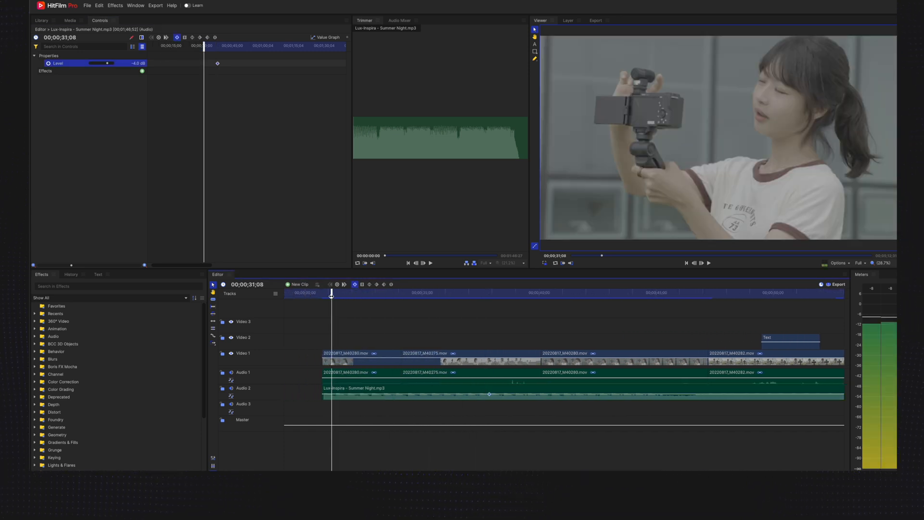
pyautogui.click(347, 390)
pyautogui.keyDown('ctrl'); pyautogui.click(331, 394); pyautogui.keyUp('ctrl')
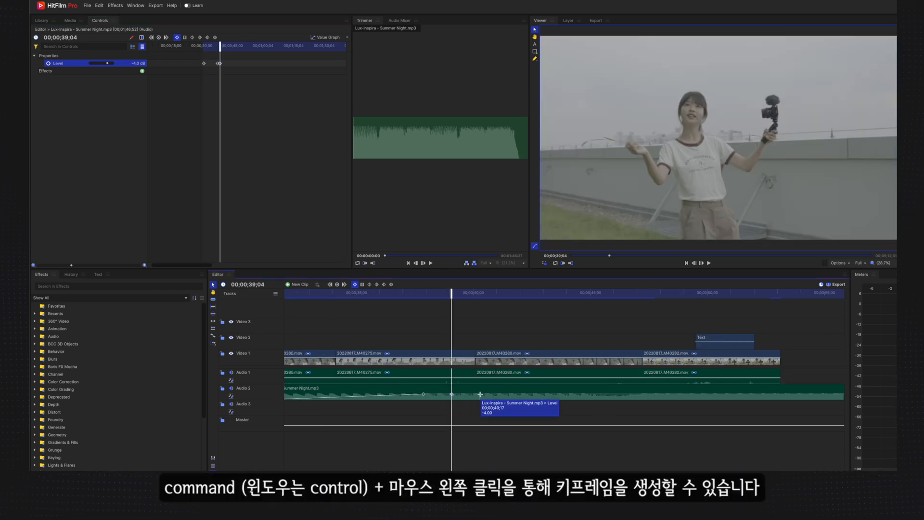
pyautogui.keyDown('ctrl'); pyautogui.click(509, 395); pyautogui.keyUp('ctrl')
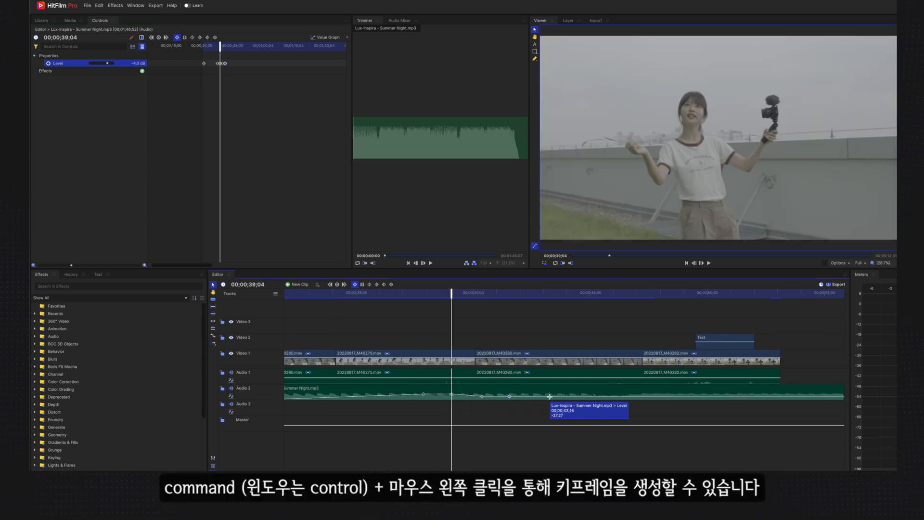
pyautogui.keyDown('ctrl'); pyautogui.click(549, 394); pyautogui.keyUp('ctrl')
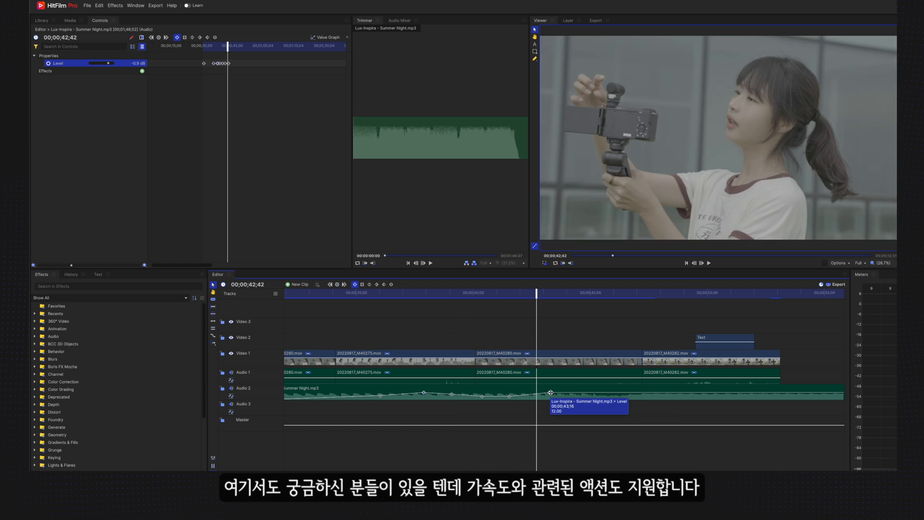
# - Set the temporal interpolation of the music clip's last level keyframe to Smooth
pyautogui.rightClick(550, 392)
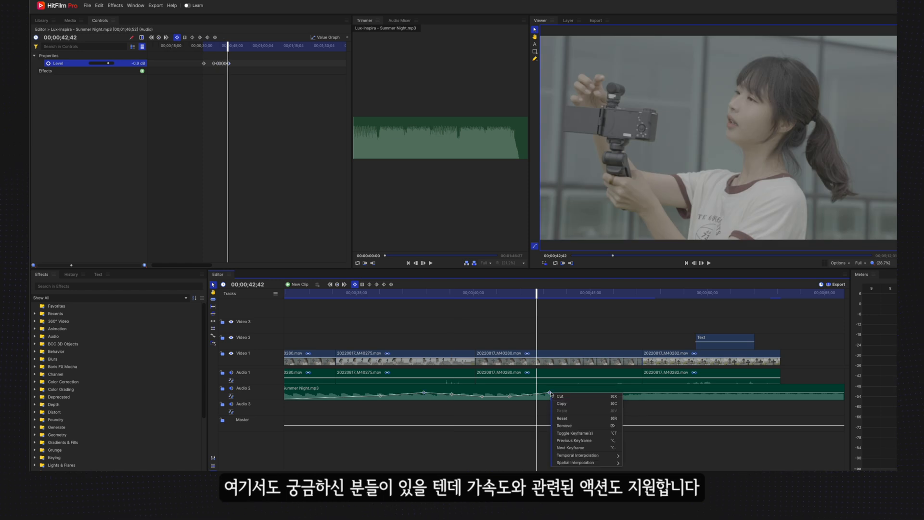
pyautogui.moveTo(613, 459)
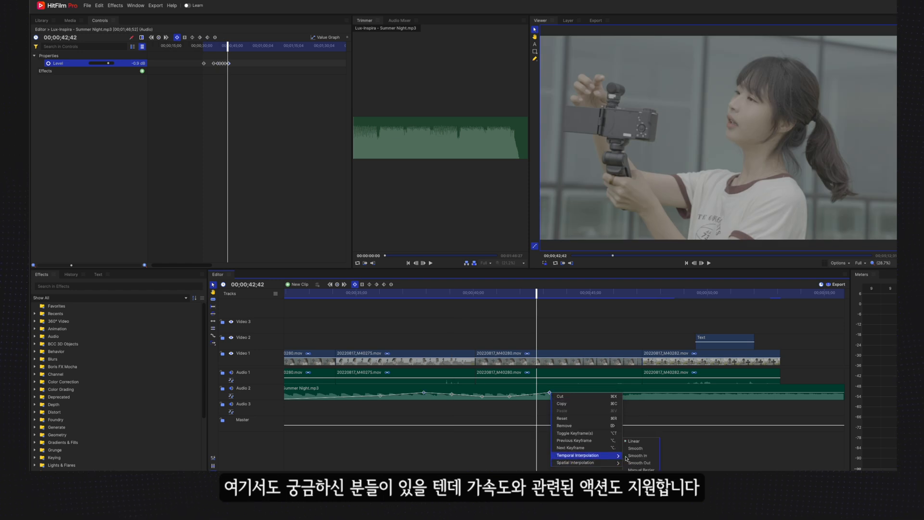
pyautogui.click(636, 448)
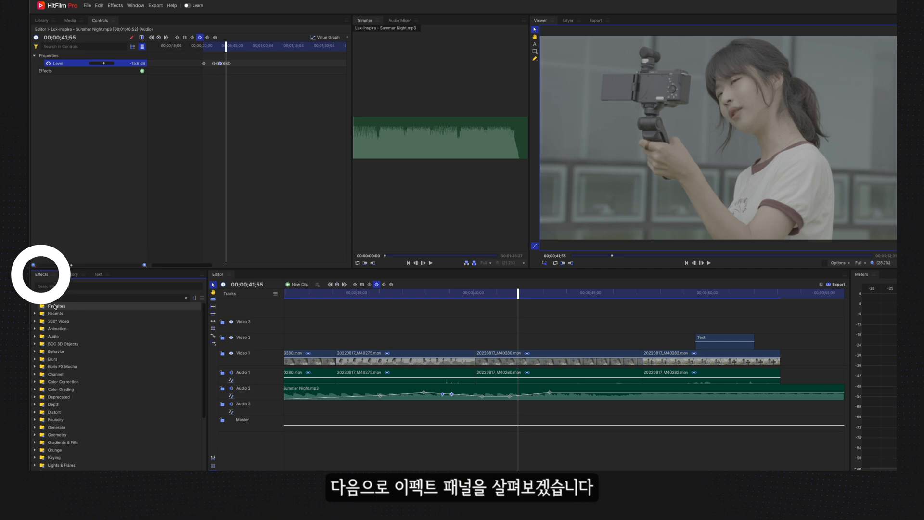
# - Add a Cross Dissolve between the 20220817_M40275.mov and 20220817_M40280.mov clips, preview it and lengthen the transition
pyautogui.scroll(-3, 60, 375)
pyautogui.click(35, 446)
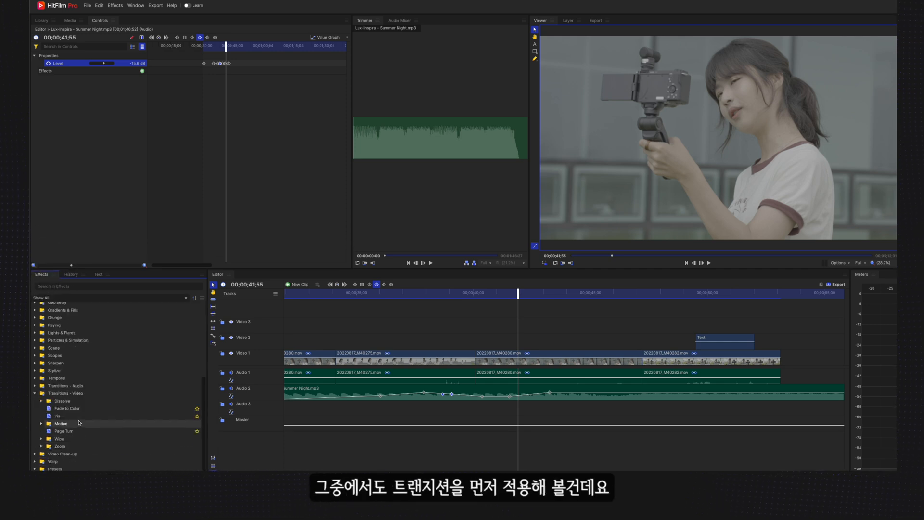
pyautogui.doubleClick(59, 401)
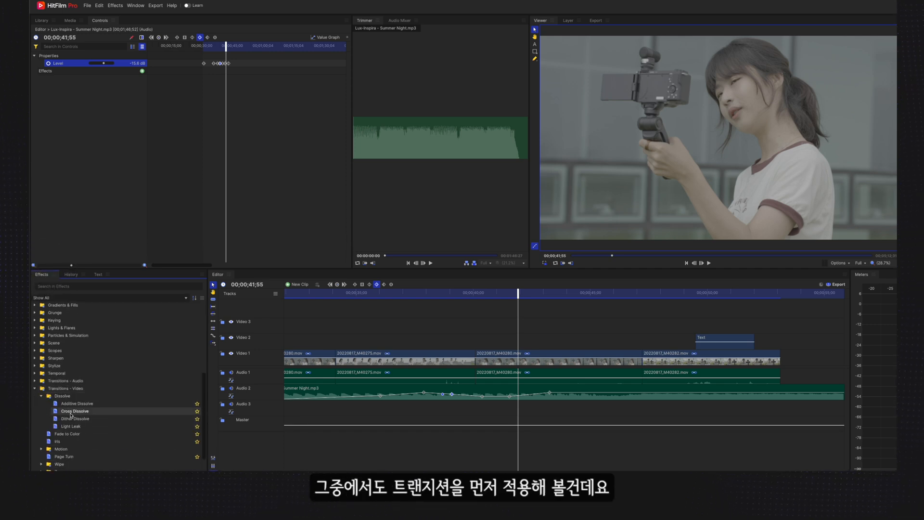
pyautogui.moveTo(71, 415); pyautogui.dragTo(371, 403)
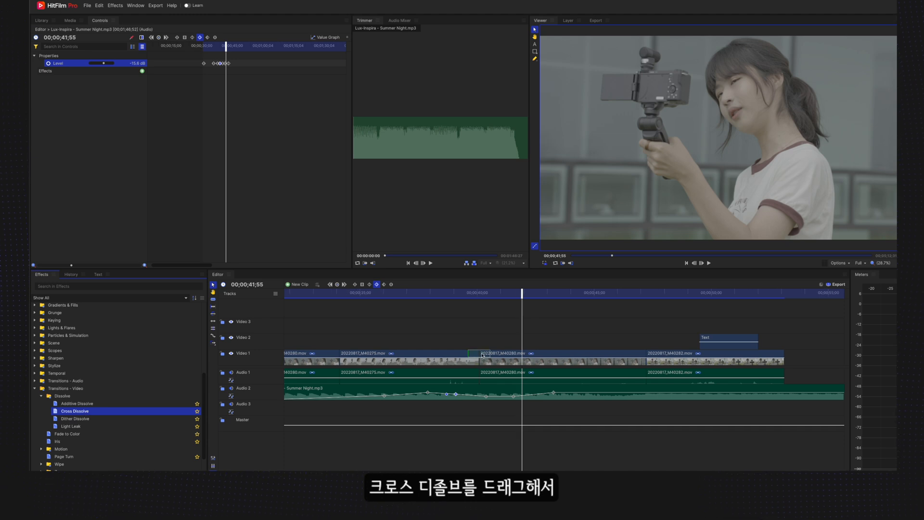
pyautogui.moveTo(483, 355); pyautogui.dragTo(483, 355)
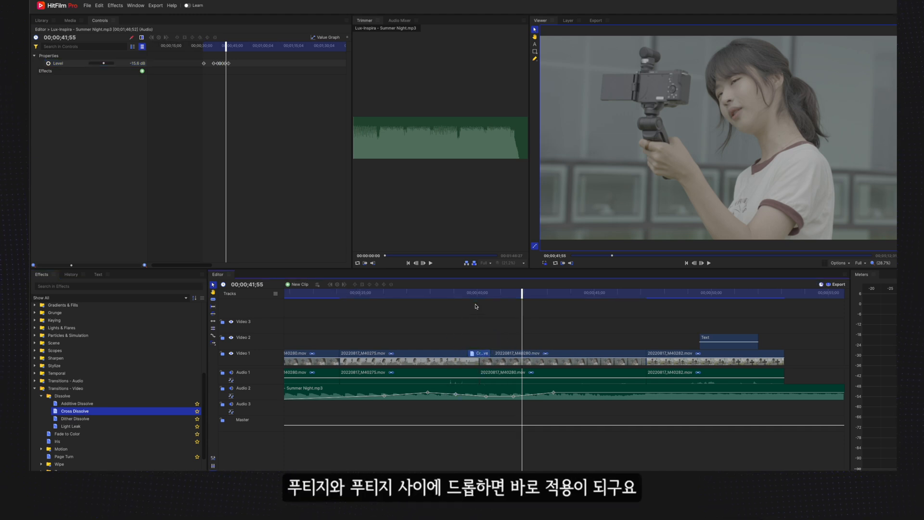
pyautogui.moveTo(472, 294); pyautogui.dragTo(488, 297)
pyautogui.moveTo(488, 354)
pyautogui.mouseDown()
pyautogui.moveTo(524, 353)
pyautogui.moveTo(493, 348)
pyautogui.mouseUp()
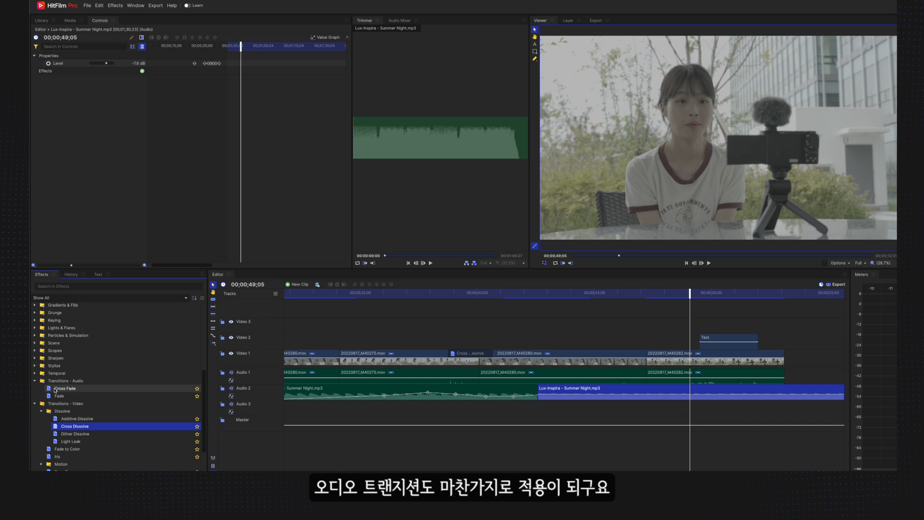
# - Add a Cross Fade audio transition at the cut in the Lux-Inspira - Summer Night.mp3 track
pyautogui.click(73, 390)
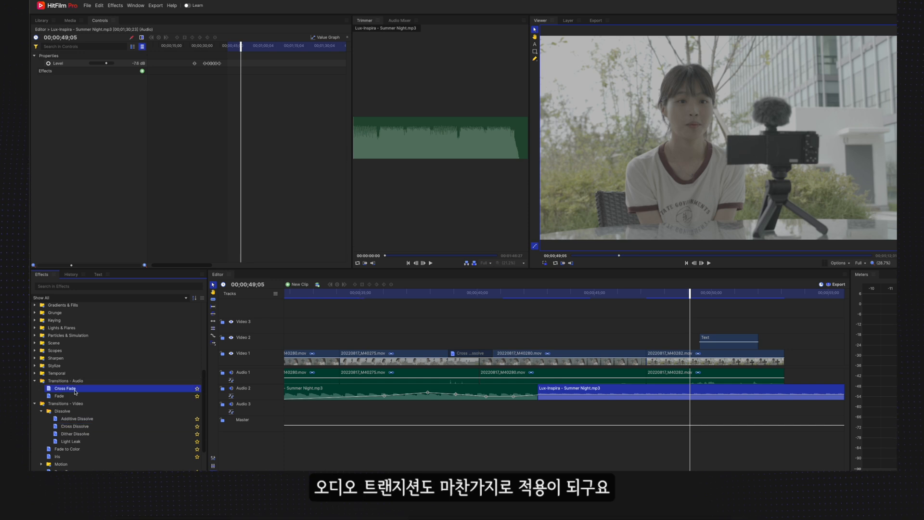
pyautogui.moveTo(542, 396); pyautogui.dragTo(546, 390)
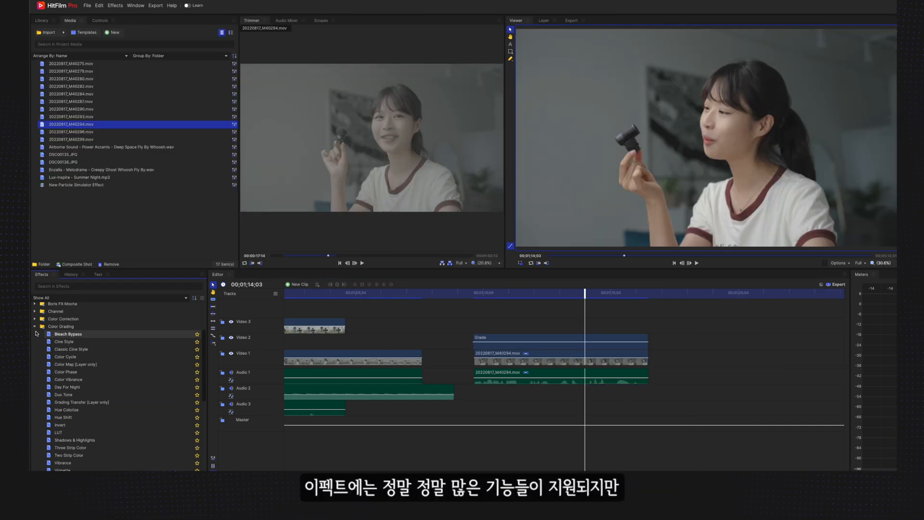
# - Examine the effects offered in the Color Grading, Particles & Simulation, Scene, Scopes and Stylize categories
pyautogui.scroll(-3, 37, 377)
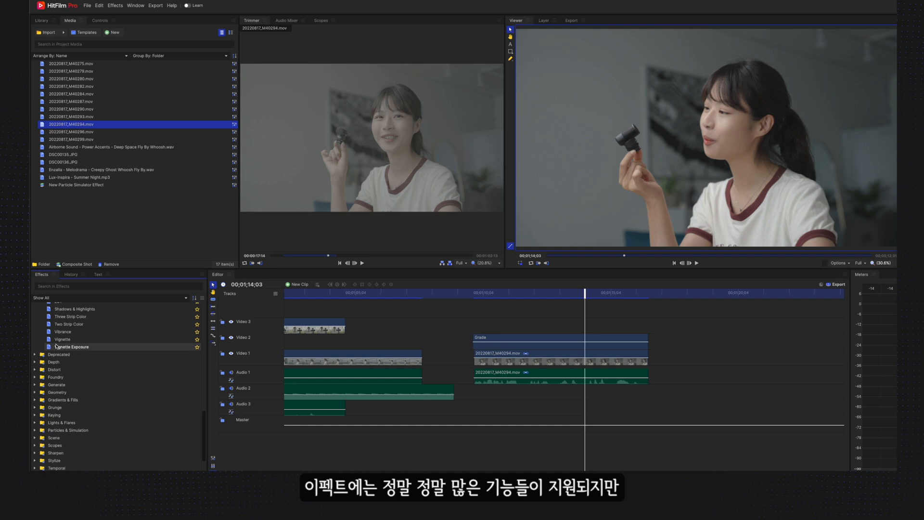
pyautogui.scroll(-3, 37, 378)
pyautogui.click(34, 378)
pyautogui.scroll(-3, 42, 383)
pyautogui.scroll(-3, 43, 384)
pyautogui.click(35, 348)
pyautogui.click(35, 370)
pyautogui.click(35, 401)
pyautogui.click(35, 439)
pyautogui.scroll(-2, 35, 424)
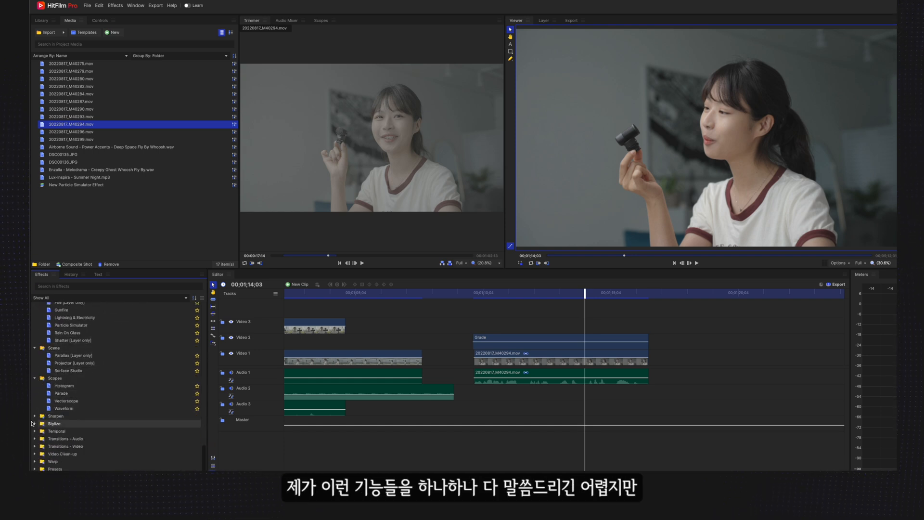
pyautogui.click(34, 423)
pyautogui.scroll(-2, 39, 385)
pyautogui.scroll(15, 39, 376)
pyautogui.click(34, 351)
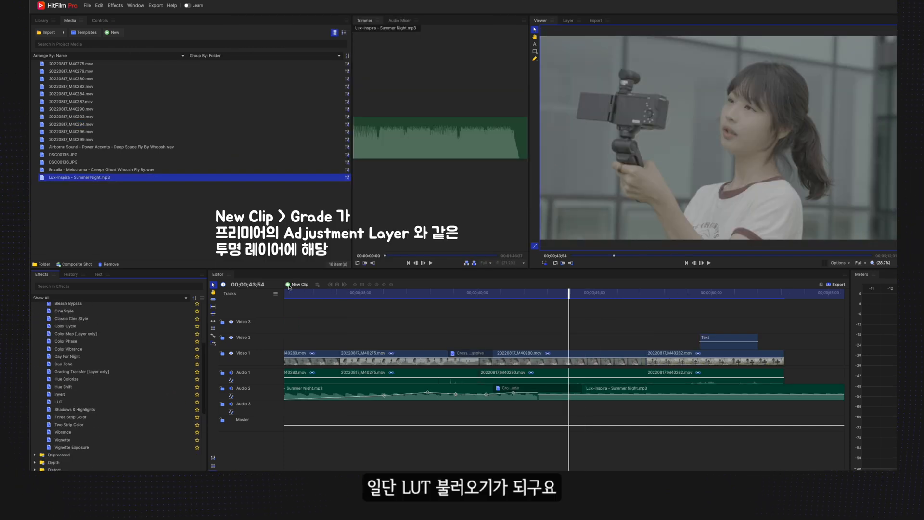
# - Create a Grade clip on Video 2, stretch it over the 20220817_M40280.mov clip and apply the LUT effect to it
pyautogui.click(298, 284)
pyautogui.click(301, 306)
pyautogui.moveTo(595, 338); pyautogui.dragTo(642, 338)
pyautogui.click(56, 402)
pyautogui.moveTo(556, 342); pyautogui.dragTo(555, 342)
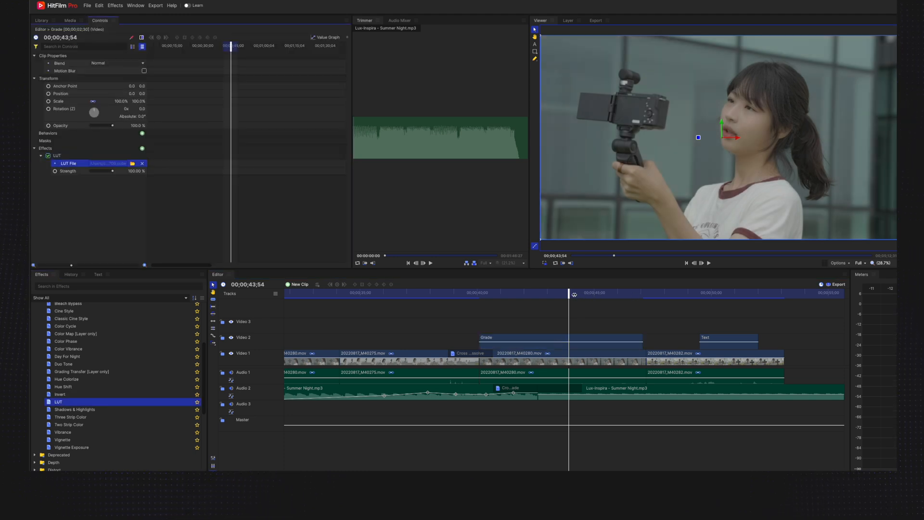
# - Display the Scopes and adjust YUV Color Correction on the Grade clip, setting highlight brightness to about 128 and tuning mid-tone and shadow brightness
pyautogui.click(136, 6)
pyautogui.click(144, 92)
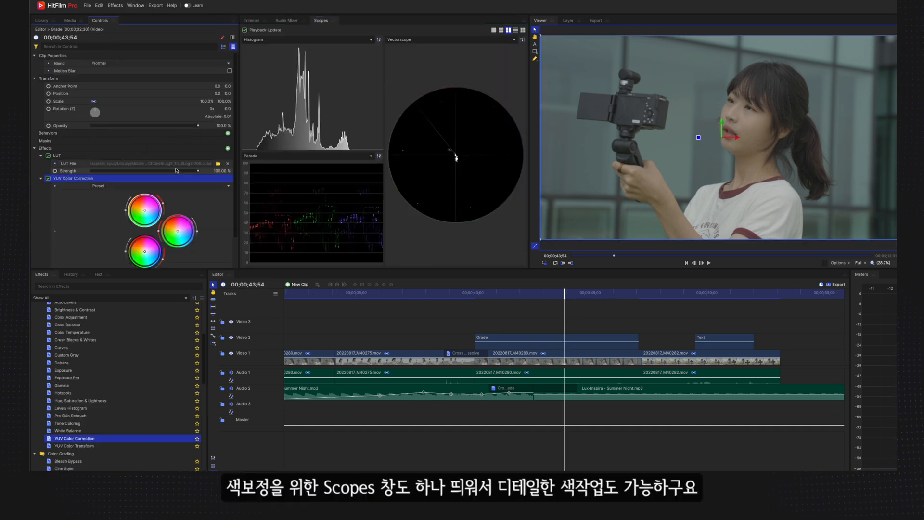
pyautogui.scroll(-5, 136, 191)
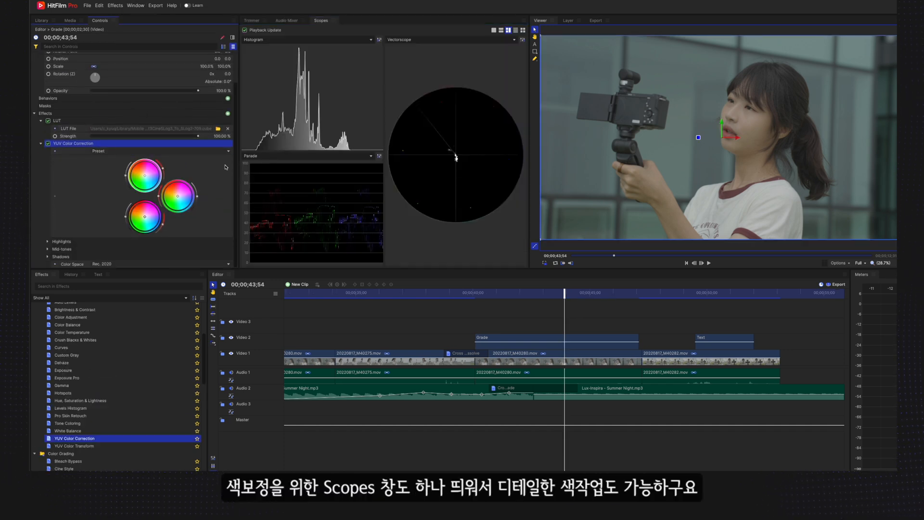
pyautogui.moveTo(145, 81); pyautogui.dragTo(158, 80)
pyautogui.moveTo(145, 144); pyautogui.dragTo(150, 144)
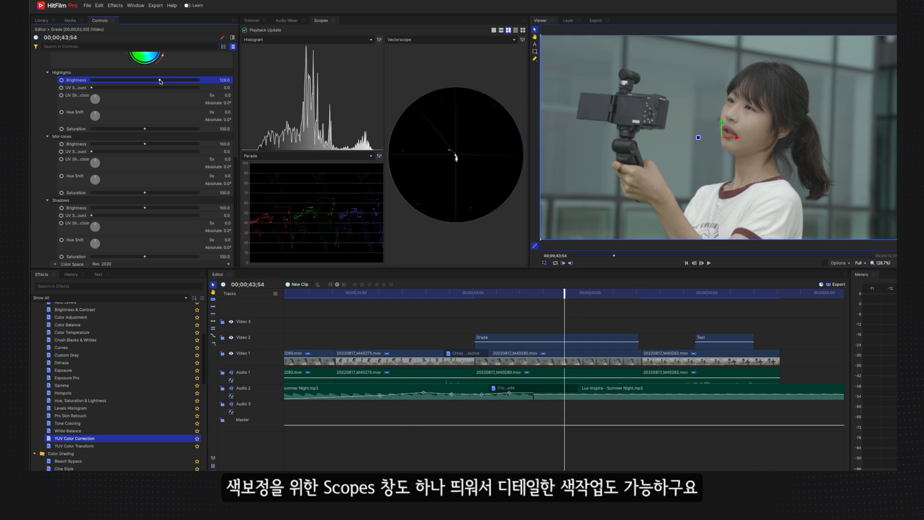
pyautogui.moveTo(143, 208); pyautogui.dragTo(144, 208)
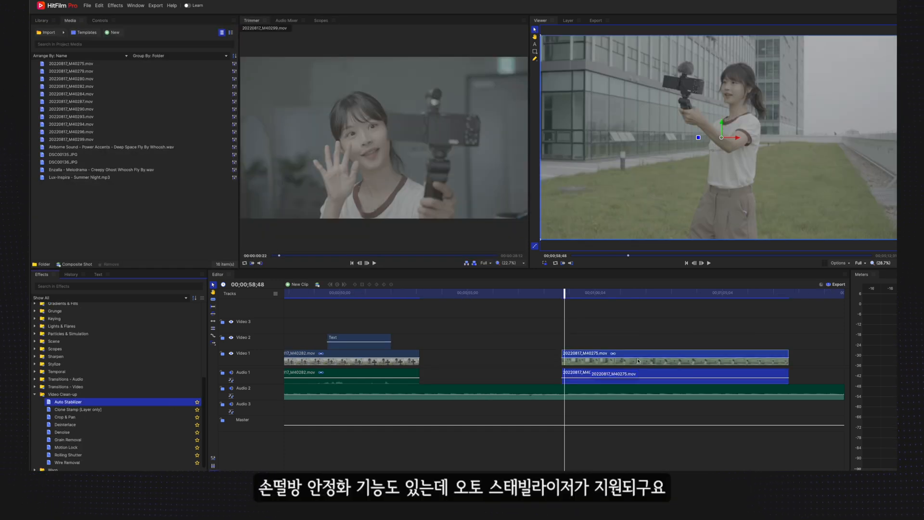
# - Apply the Auto Stabilizer effect to the second 20220817_M40275.mov clip on Video 1 and play back the stabilized footage
pyautogui.moveTo(638, 361); pyautogui.dragTo(638, 360)
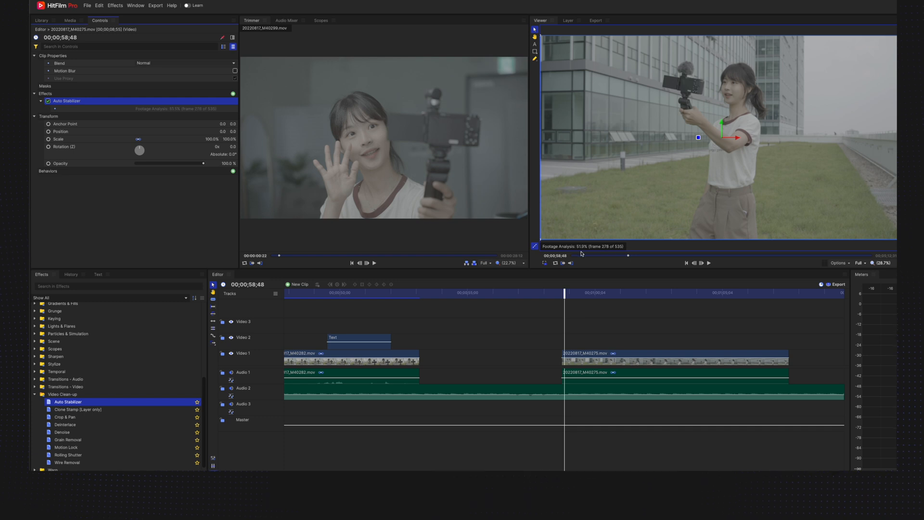
pyautogui.press('space')
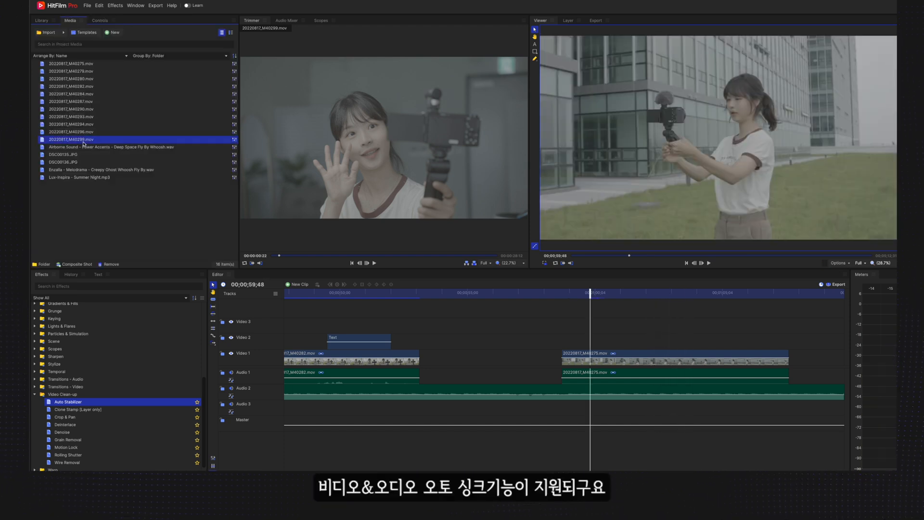
# - Examine the available actions for the 20220817_M40299.mov media file and the effects in the Keying and Audio categories
pyautogui.rightClick(83, 143)
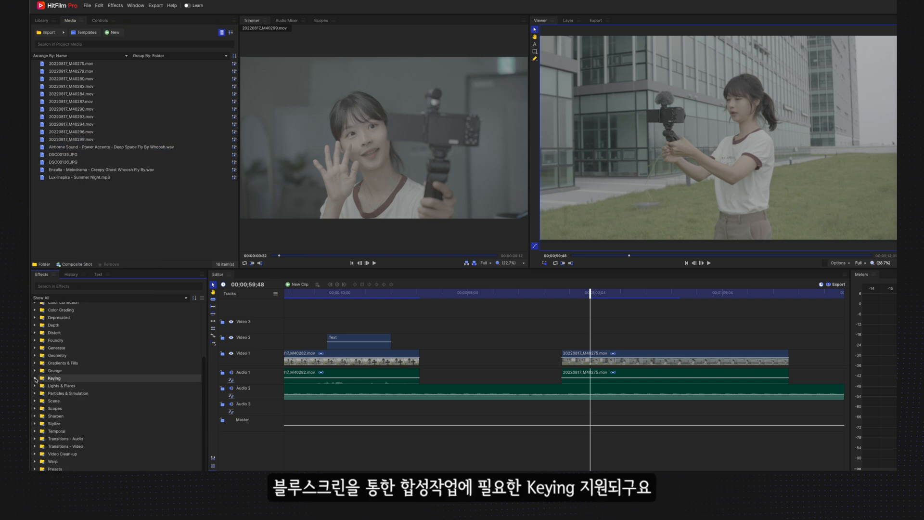
pyautogui.click(34, 379)
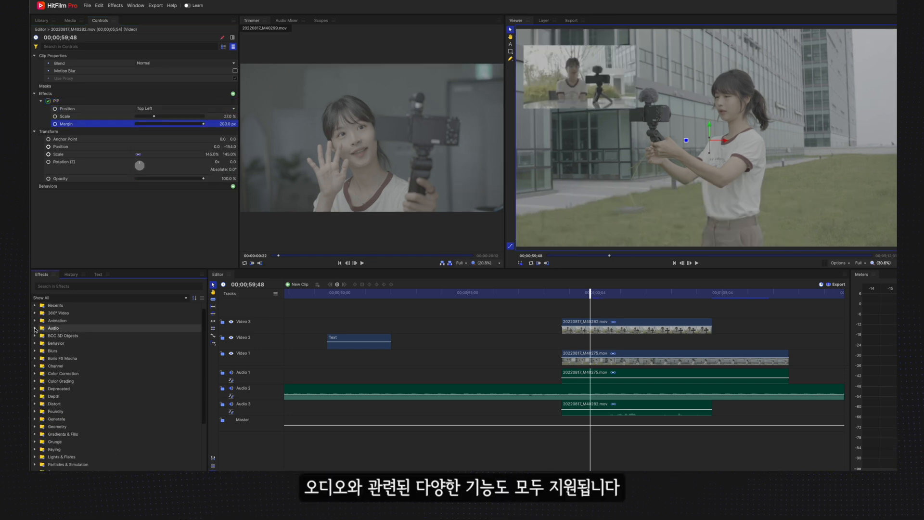
pyautogui.click(35, 328)
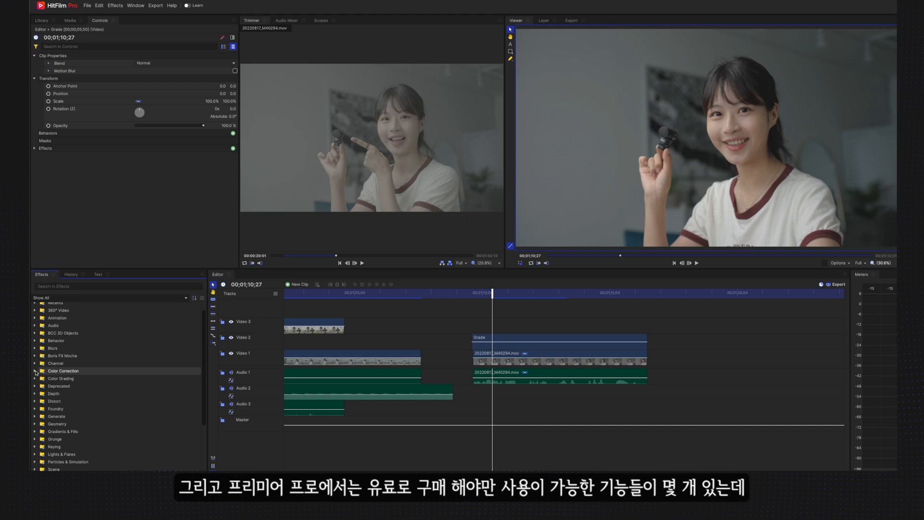
# - Apply the Pro Skin Retouch effect to the Grade clip on Video 2 and expand its Skin Detection and Skin Treatment settings
pyautogui.click(36, 372)
pyautogui.scroll(-4, 62, 388)
pyautogui.click(72, 412)
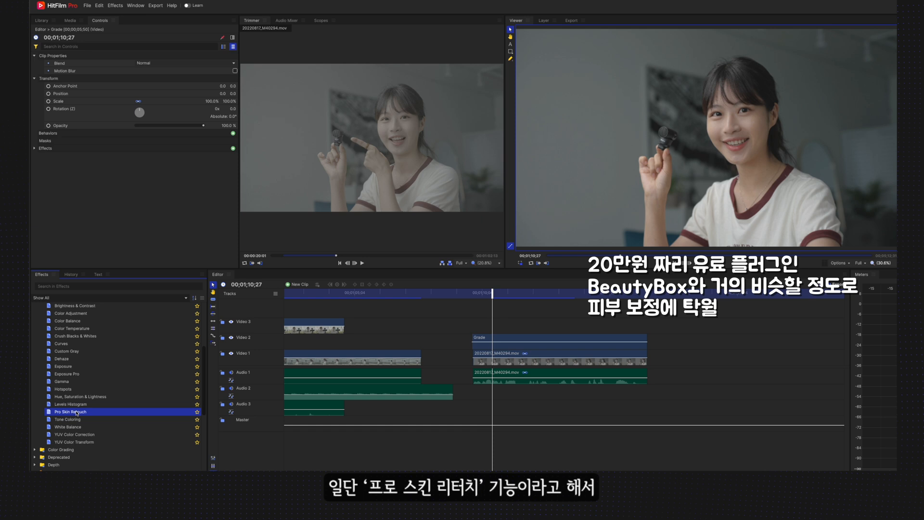
pyautogui.moveTo(392, 367); pyautogui.dragTo(508, 340)
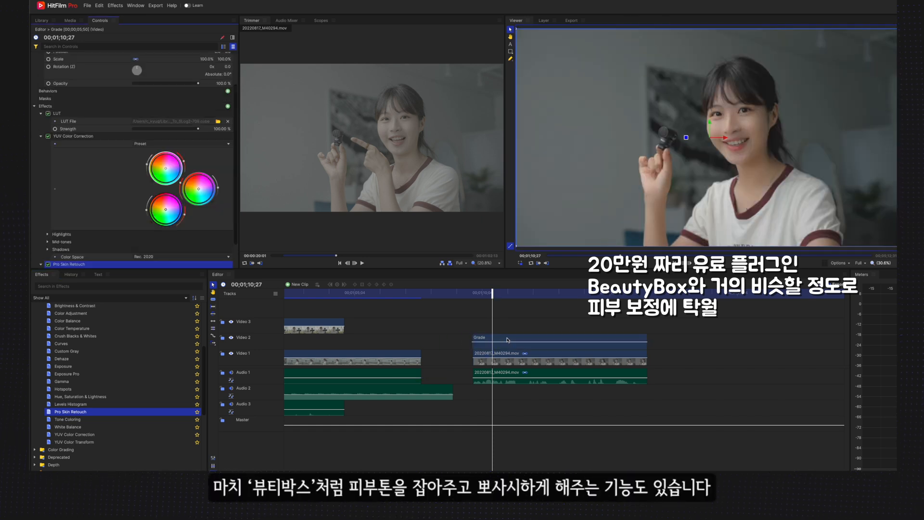
pyautogui.scroll(-3, 73, 216)
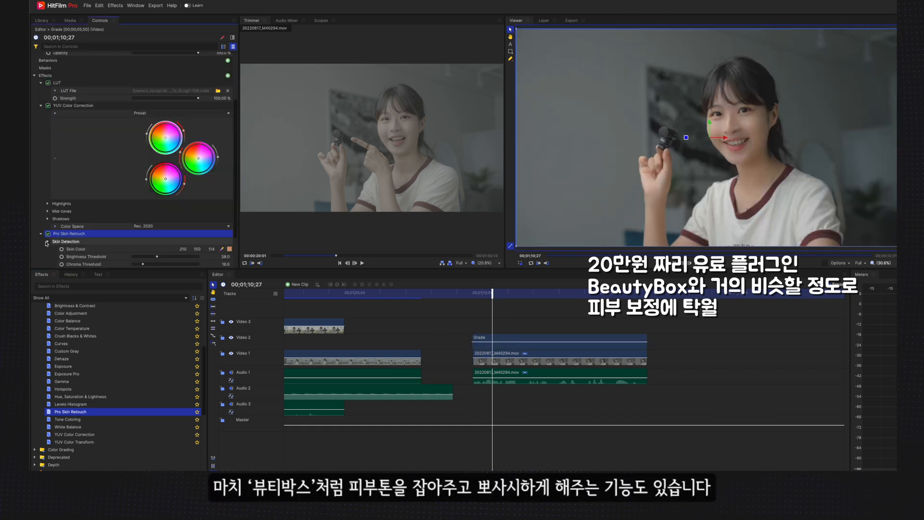
pyautogui.scroll(-3, 47, 250)
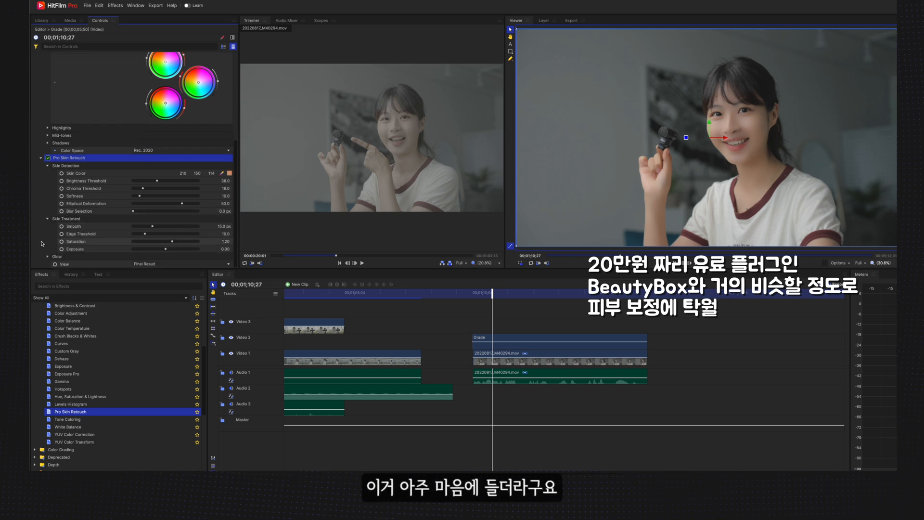
pyautogui.click(47, 248)
pyautogui.scroll(-2, 44, 242)
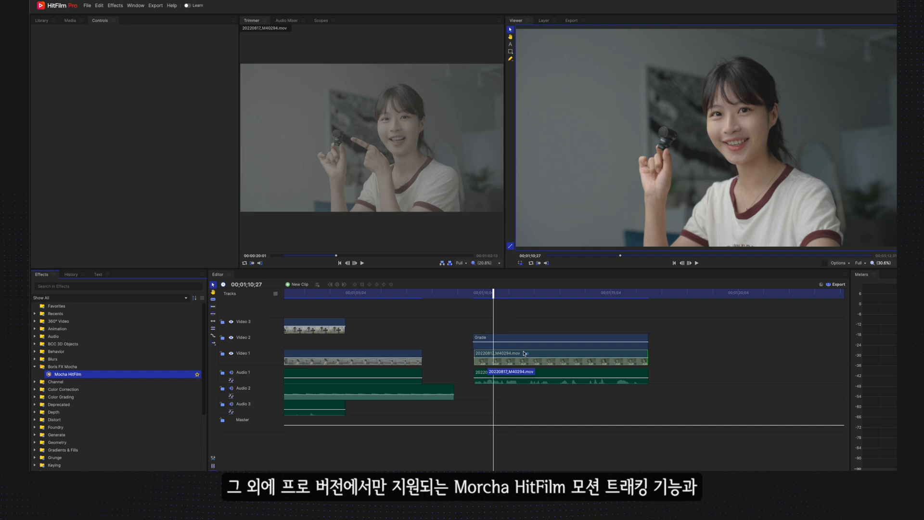
# - Apply the Mocha HitFilm effect to the 20220817_M40294.mov clip on Video 1 and browse the BCC 3D Objects effects
pyautogui.moveTo(524, 353); pyautogui.dragTo(525, 353)
pyautogui.moveTo(224, 53); pyautogui.dragTo(378, 89)
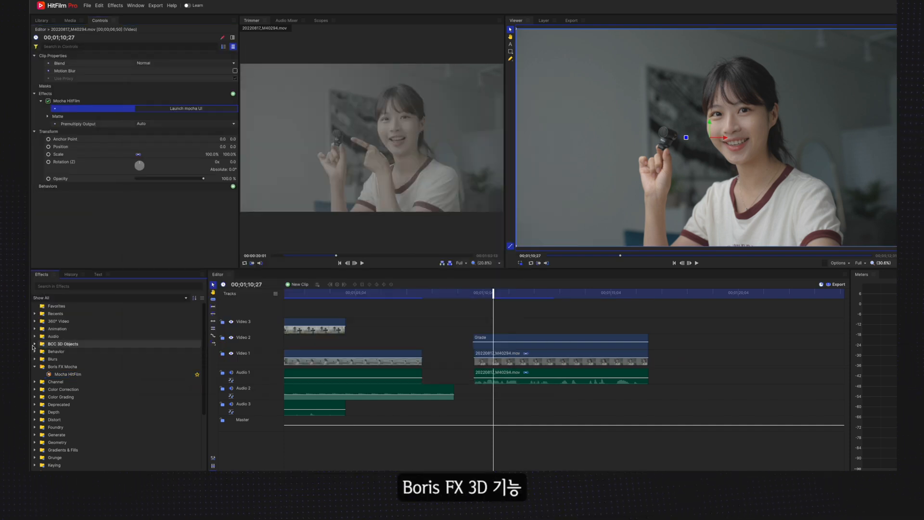
pyautogui.click(34, 343)
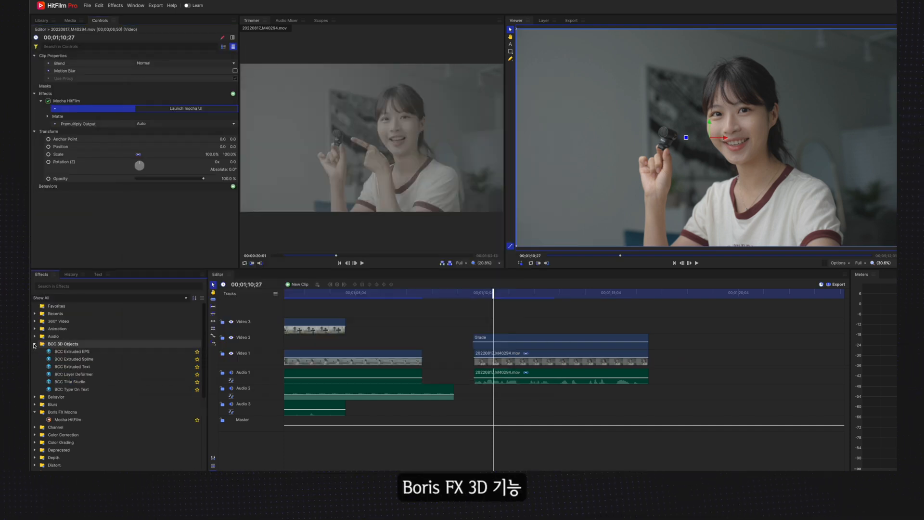
pyautogui.scroll(-4, 81, 387)
pyautogui.click(75, 380)
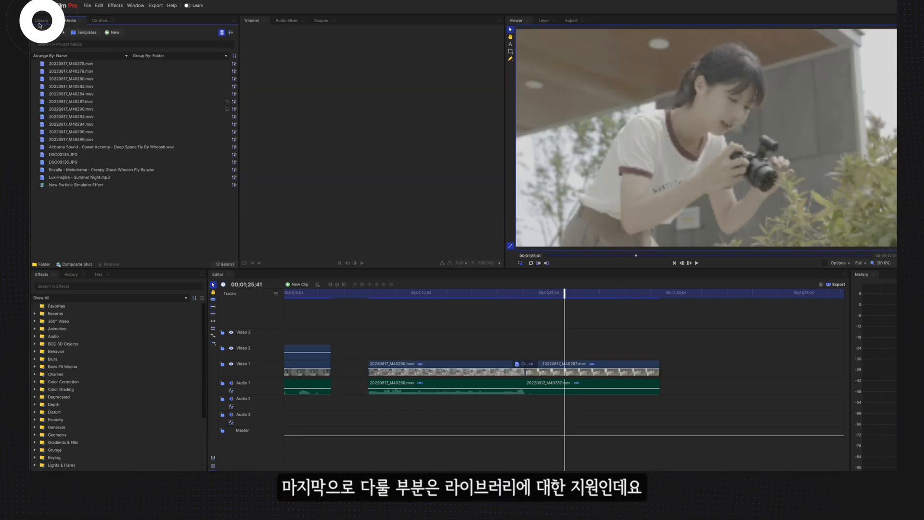
# - Browse the Library's template and music categories and preview the Horizons track from the Cinematic music collection
pyautogui.click(42, 21)
pyautogui.click(41, 31)
pyautogui.click(90, 32)
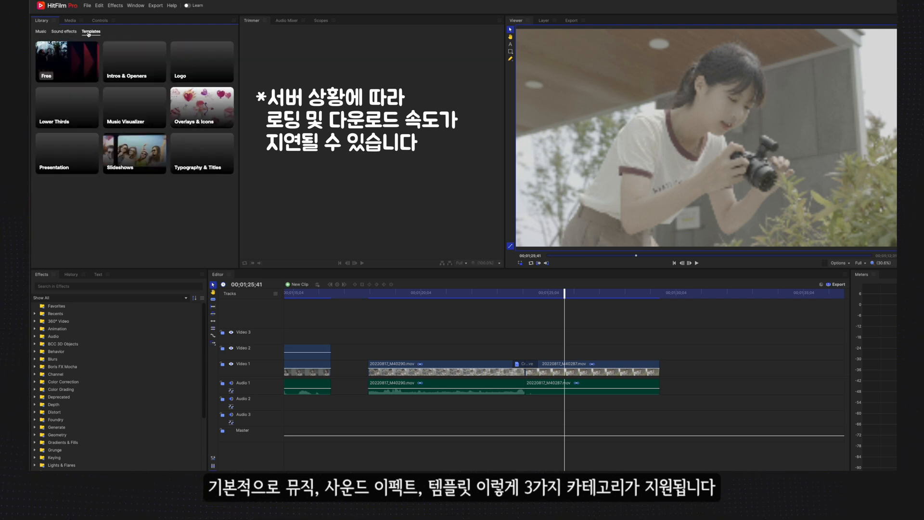
pyautogui.click(42, 32)
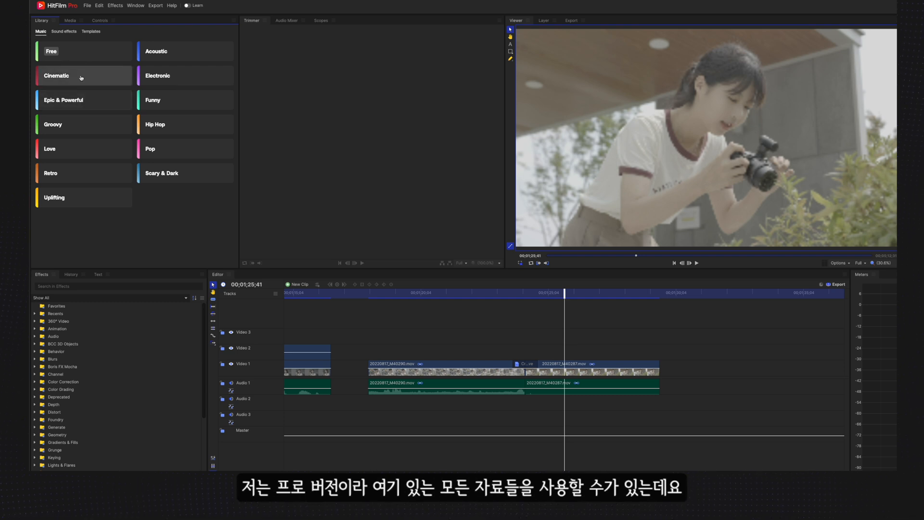
pyautogui.click(104, 83)
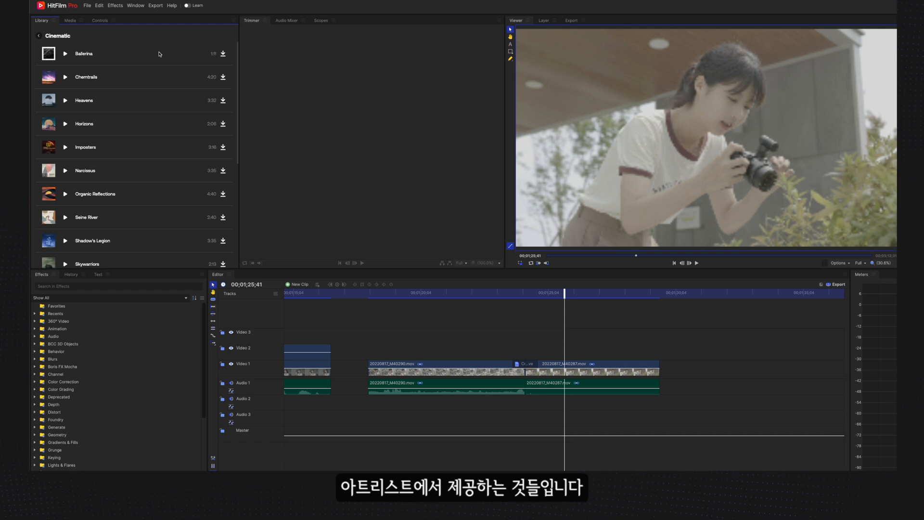
pyautogui.click(67, 126)
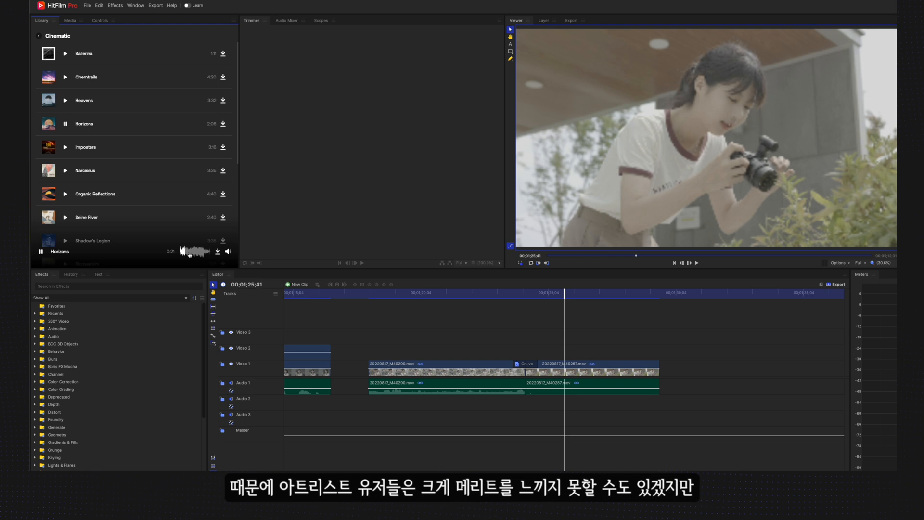
# - Download the Back in Time - Reverse Particles Transition sound effect, add it to the project media and place it on Audio 2
pyautogui.click(39, 36)
pyautogui.click(72, 31)
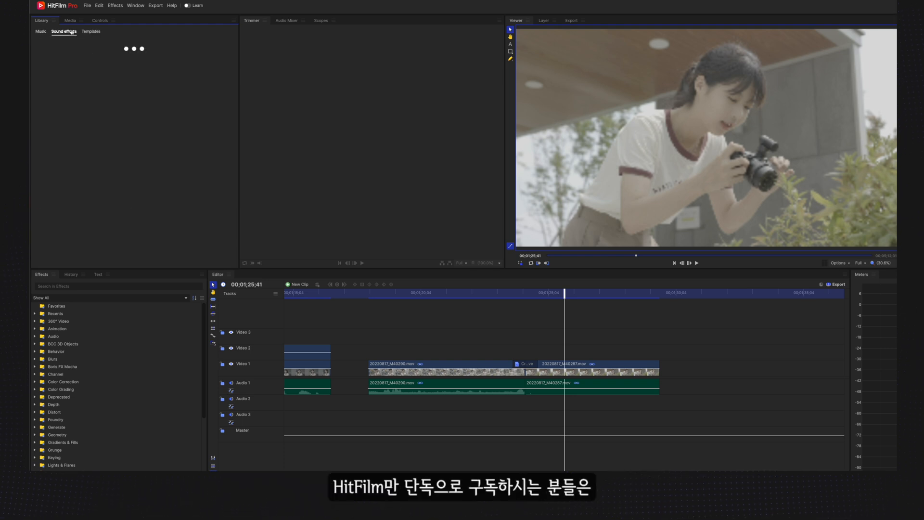
pyautogui.click(161, 125)
pyautogui.click(224, 78)
pyautogui.click(224, 78)
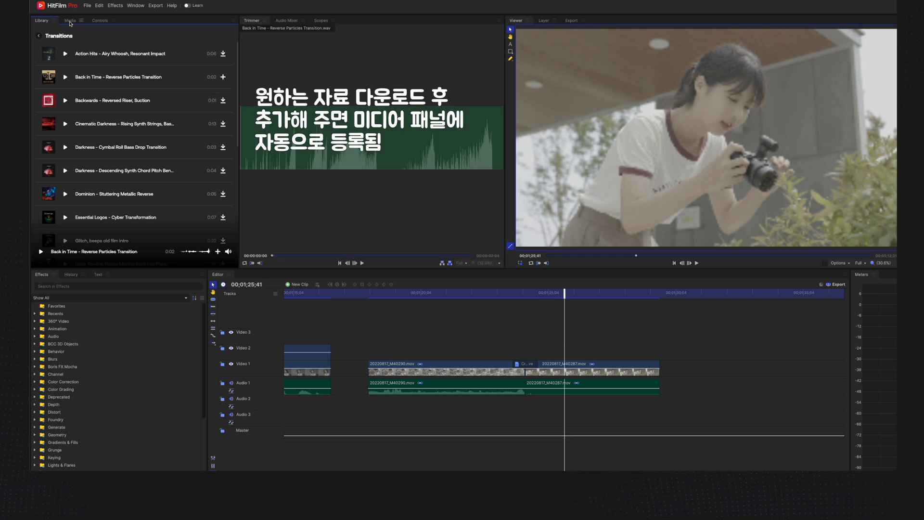
pyautogui.click(70, 23)
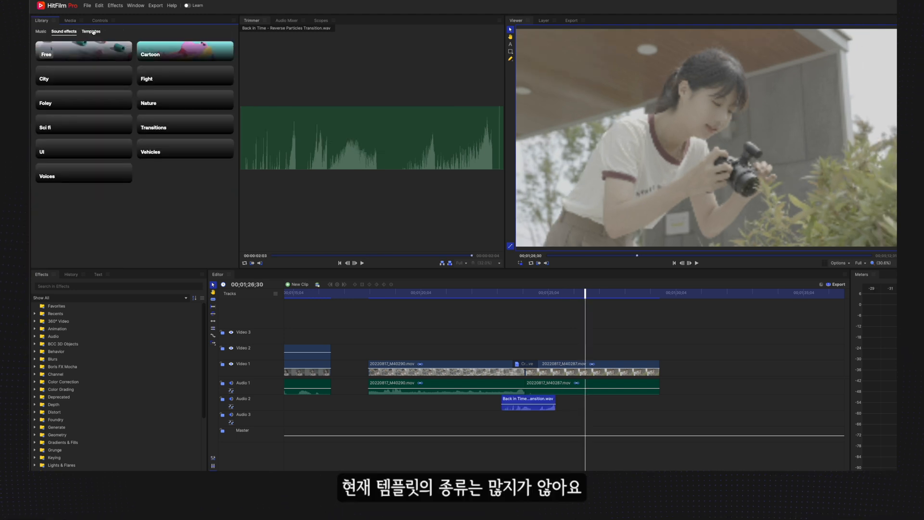
# - Examine the Library's template categories, including Intros & Openers and Lower Thirds
pyautogui.click(91, 32)
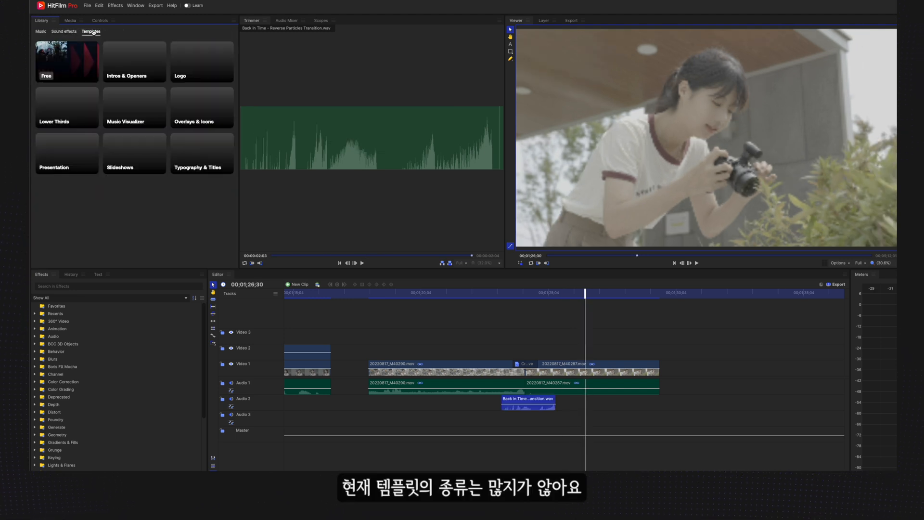
pyautogui.click(129, 66)
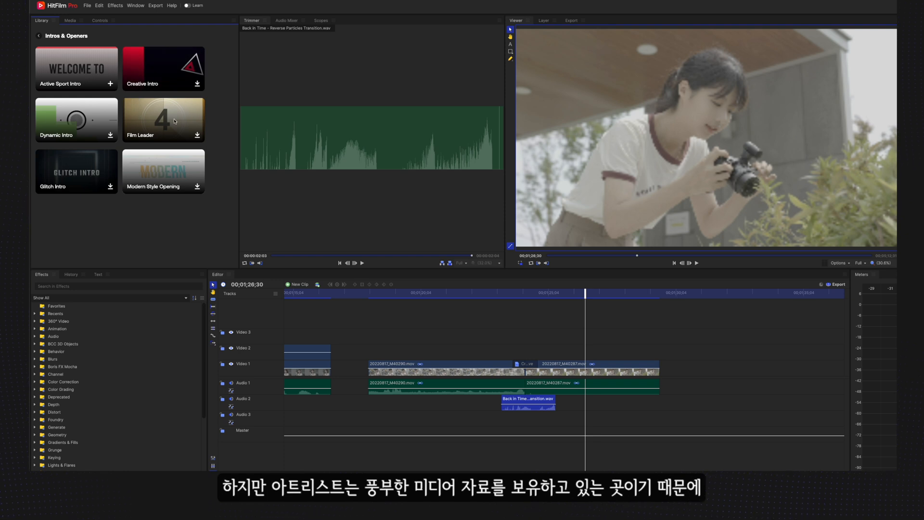
pyautogui.click(38, 36)
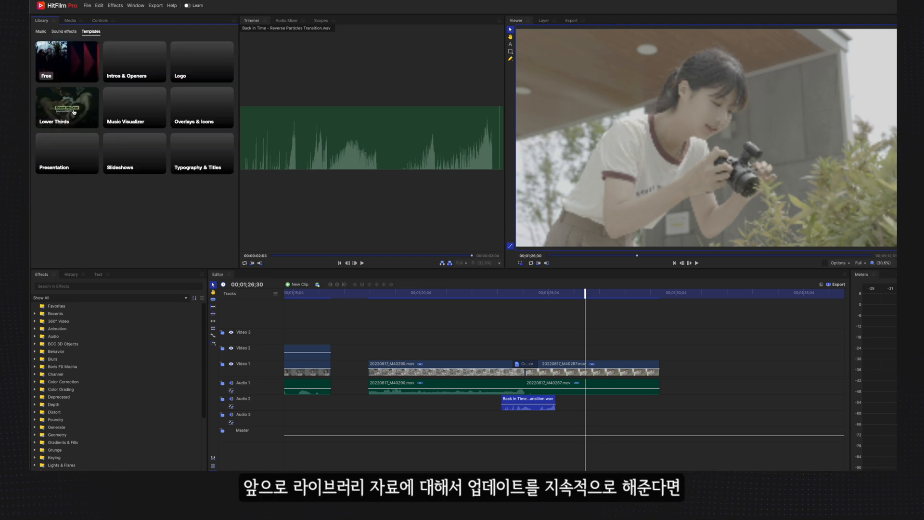
pyautogui.click(69, 112)
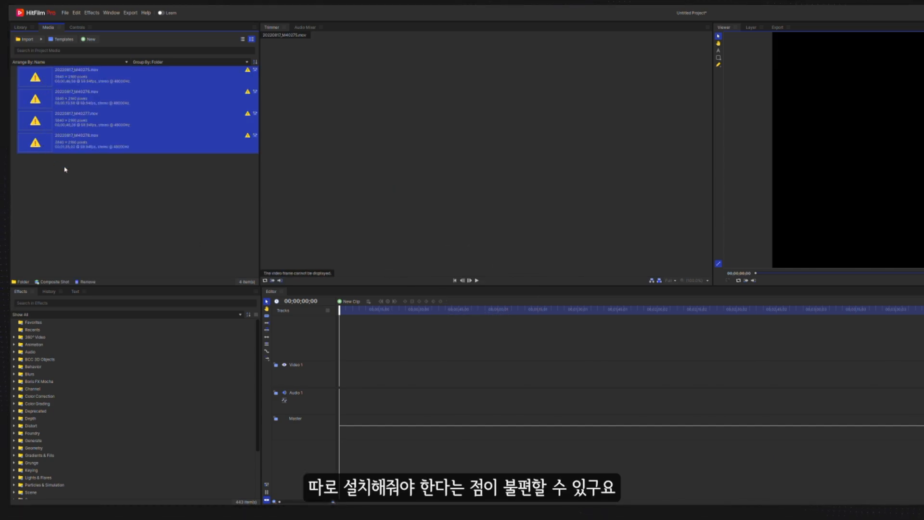
# - Examine the built-in effects in the Color Correction, Color Grading, Generate and Keying categories
pyautogui.click(65, 169)
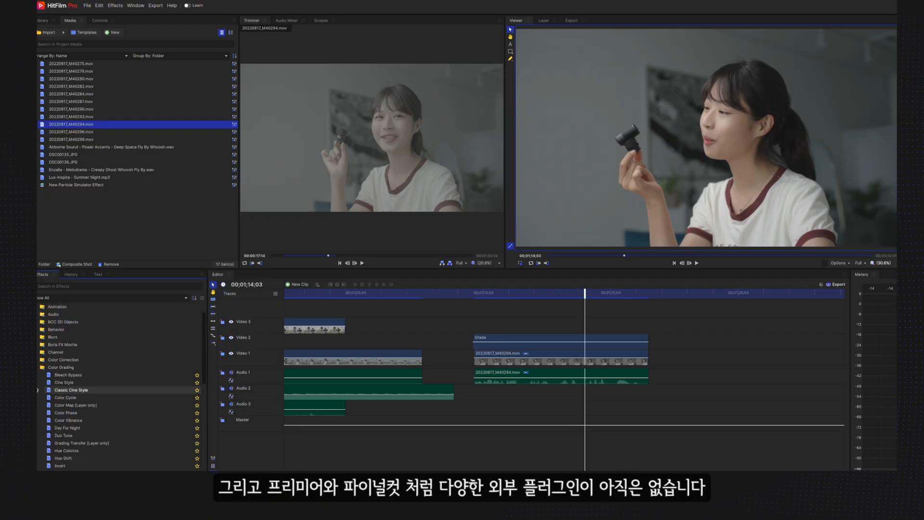
pyautogui.scroll(-3, 37, 376)
pyautogui.click(52, 319)
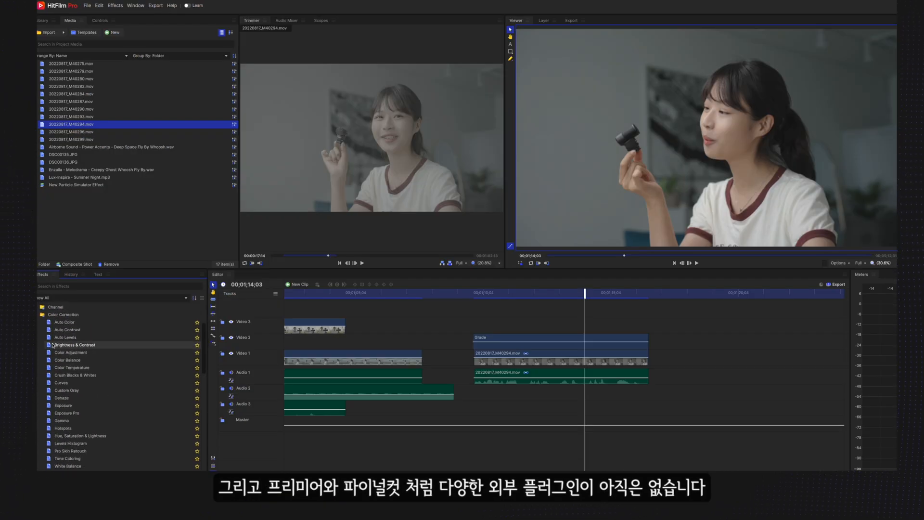
pyautogui.scroll(-3, 52, 347)
pyautogui.scroll(-6, 52, 347)
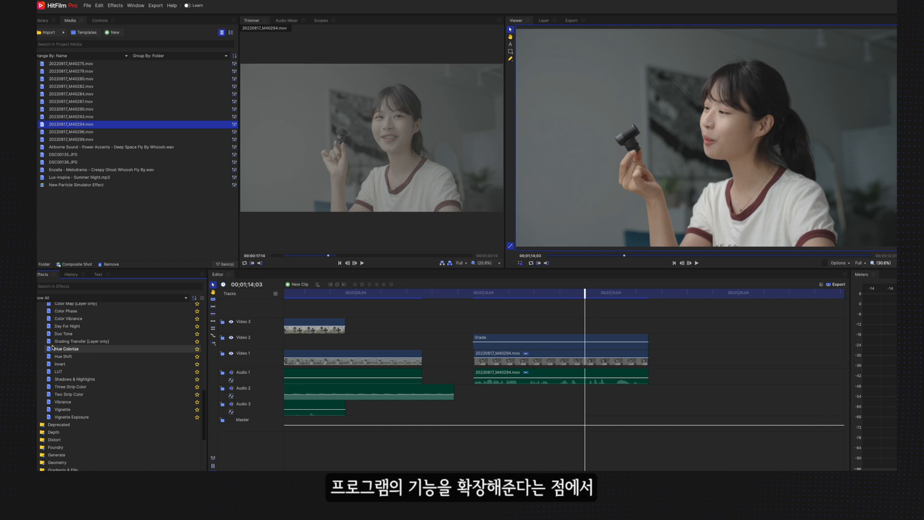
pyautogui.scroll(-3, 53, 348)
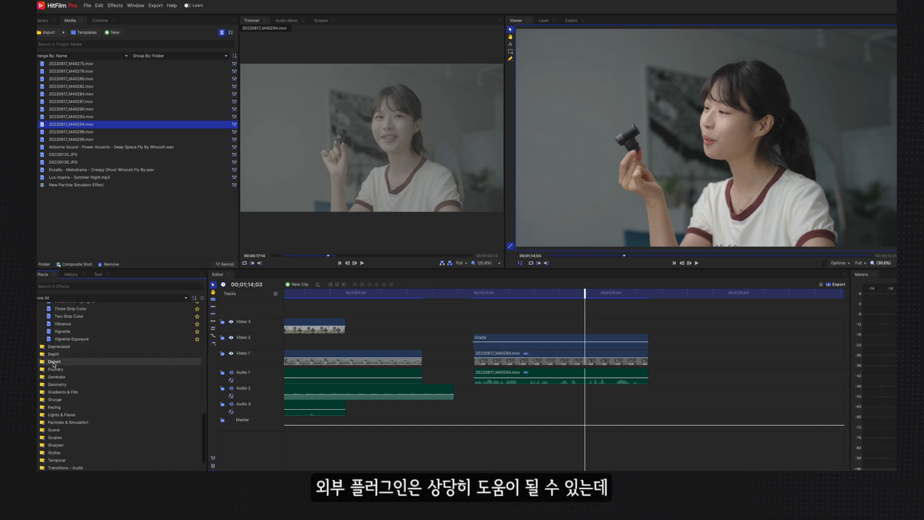
pyautogui.click(39, 377)
pyautogui.scroll(-5, 54, 371)
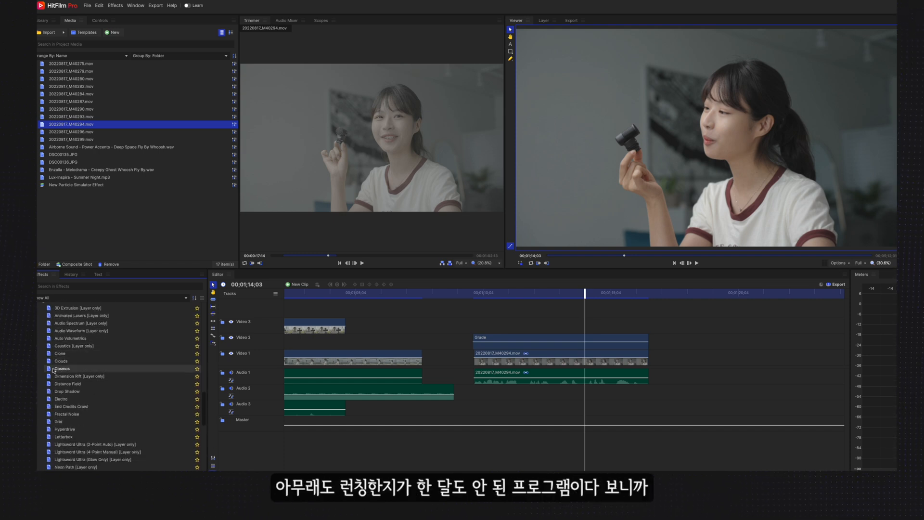
pyautogui.scroll(-4, 58, 370)
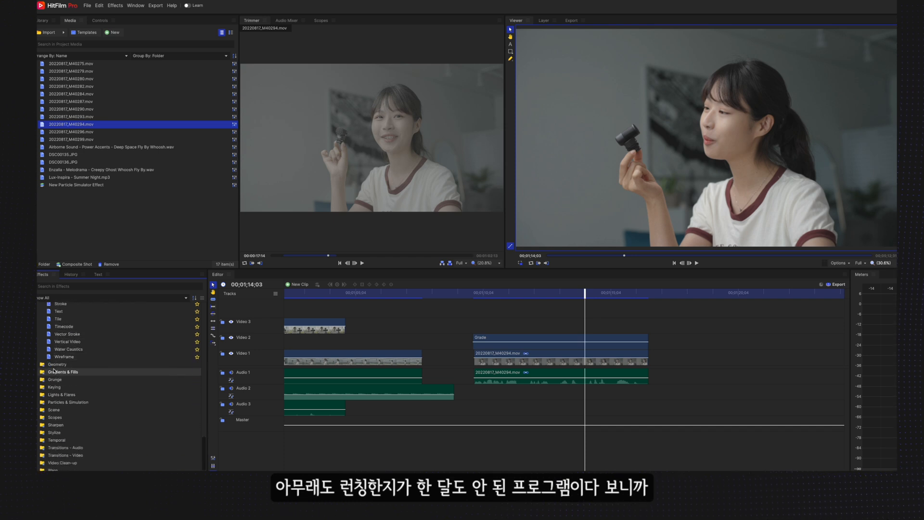
pyautogui.scroll(-1, 63, 371)
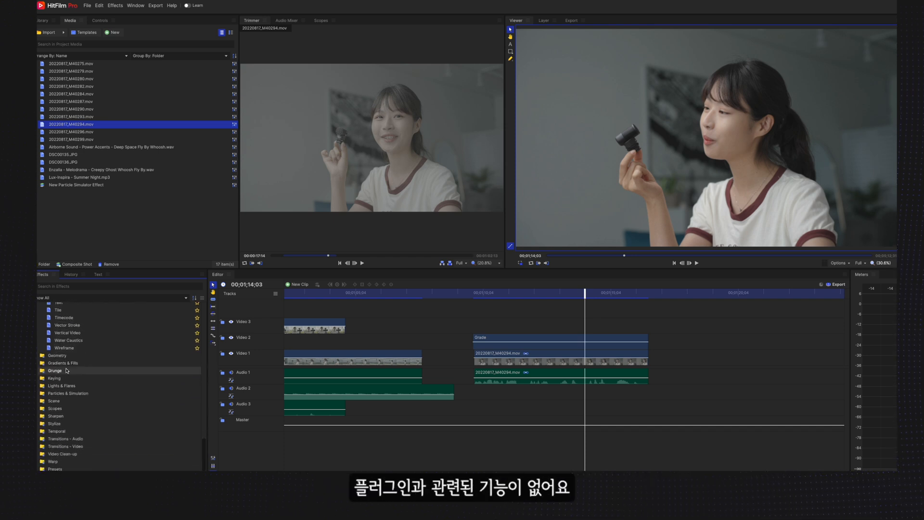
pyautogui.click(39, 378)
pyautogui.scroll(-1, 39, 378)
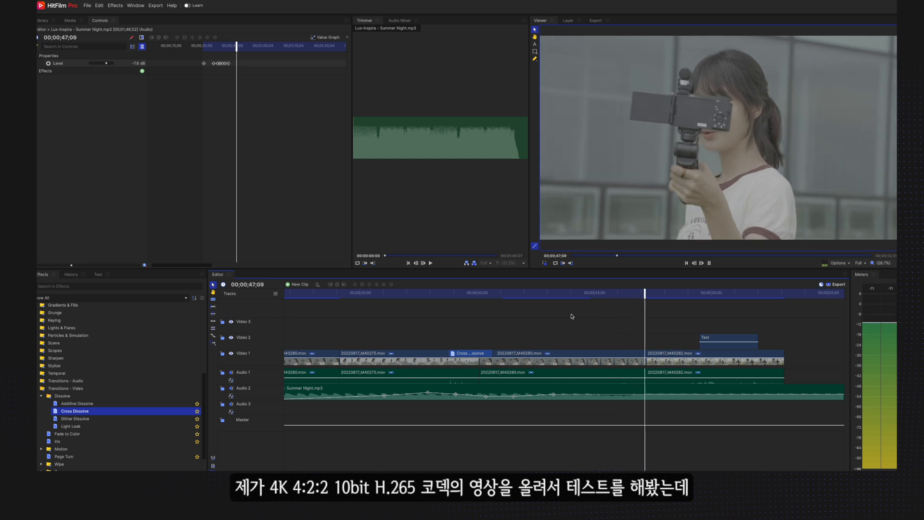
# - Play back the timeline through the 20220817_M40282.mov clip on Video 1 to check H.265 playback smoothness
pyautogui.click(549, 293)
pyautogui.press('space')
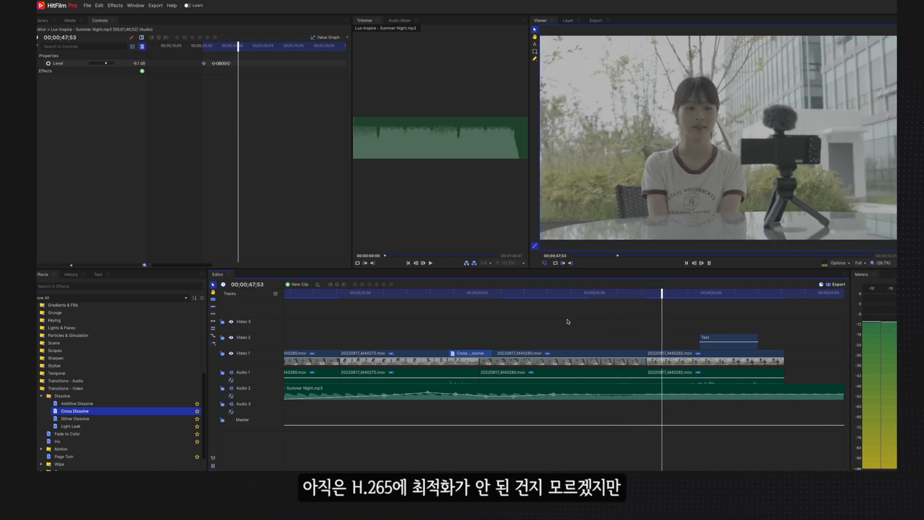
pyautogui.click(567, 318)
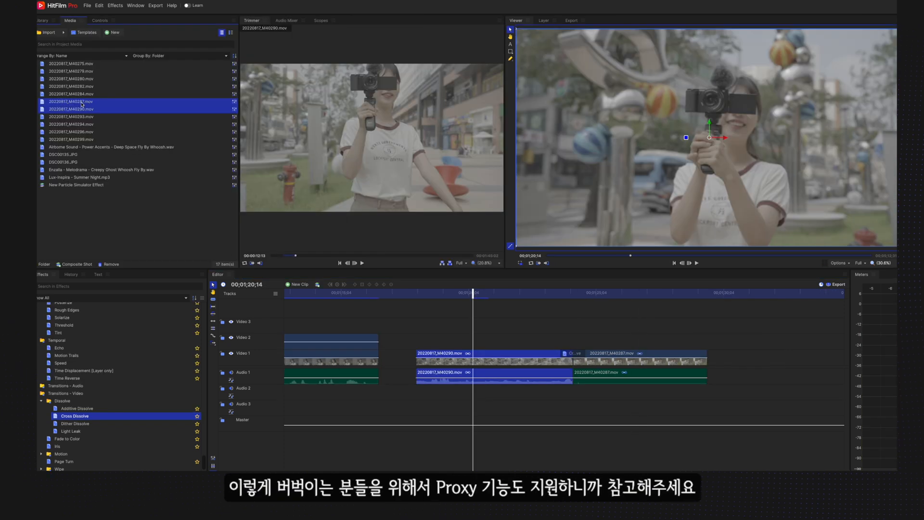
# - Create Performance proxies for the 20220817_M40287.mov and 20220817_M40290.mov media files
pyautogui.rightClick(82, 104)
pyautogui.moveTo(111, 227)
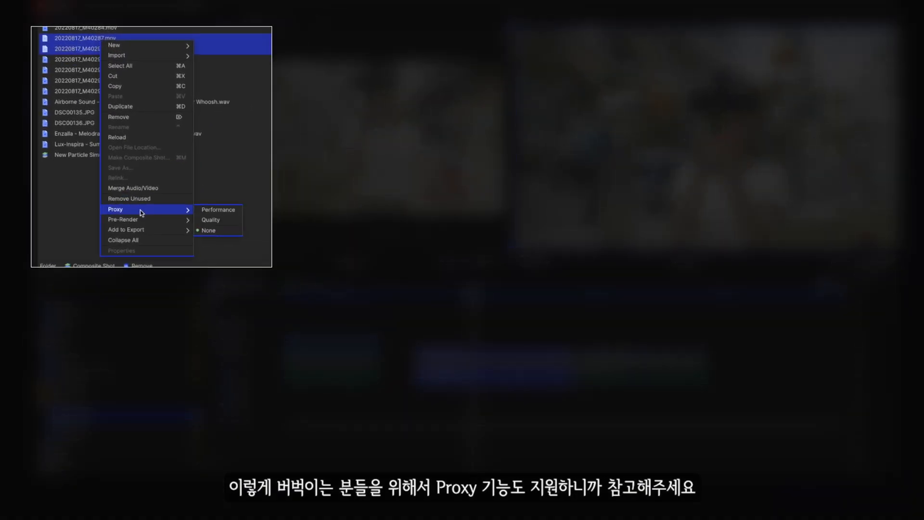
pyautogui.click(230, 211)
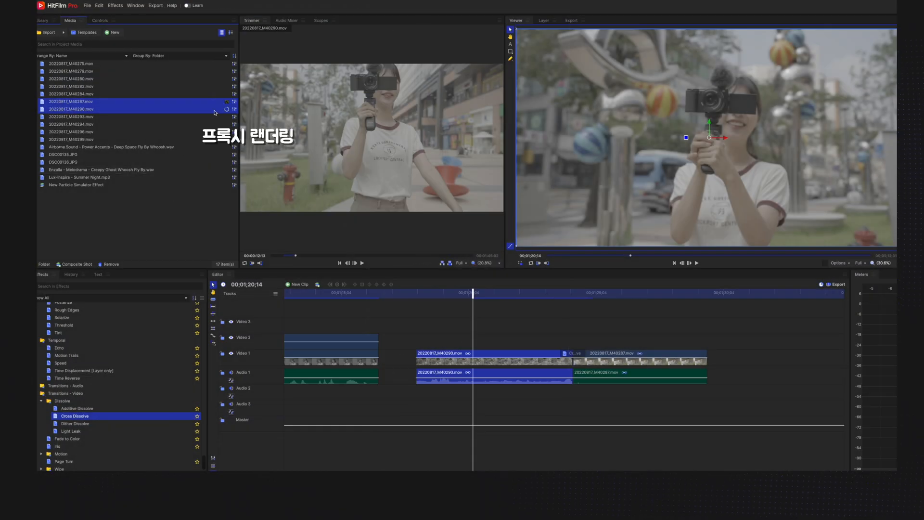
pyautogui.press('space')
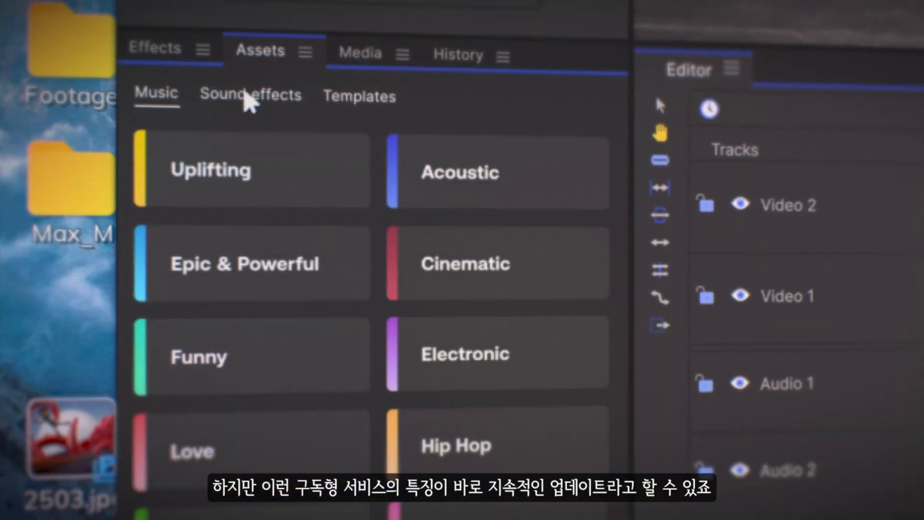
pyautogui.click(249, 96)
pyautogui.click(346, 95)
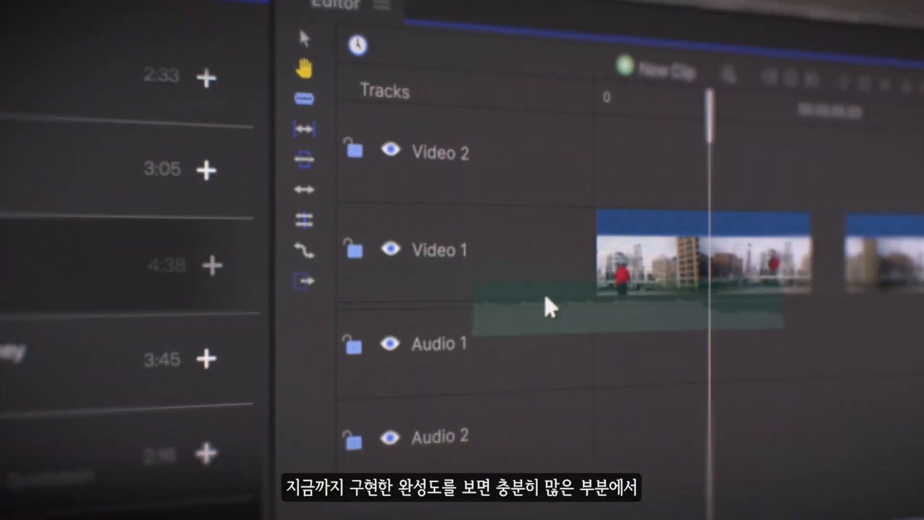
pyautogui.moveTo(545, 293); pyautogui.dragTo(628, 342)
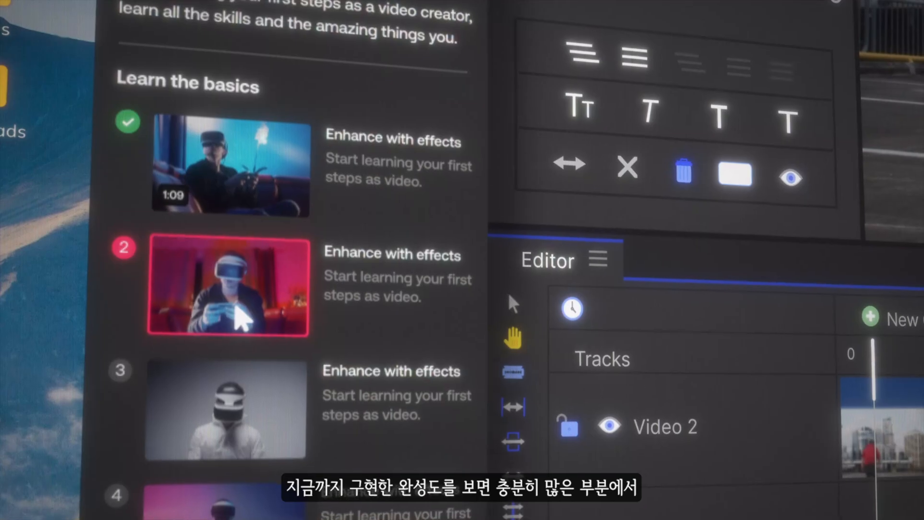
pyautogui.click(231, 433)
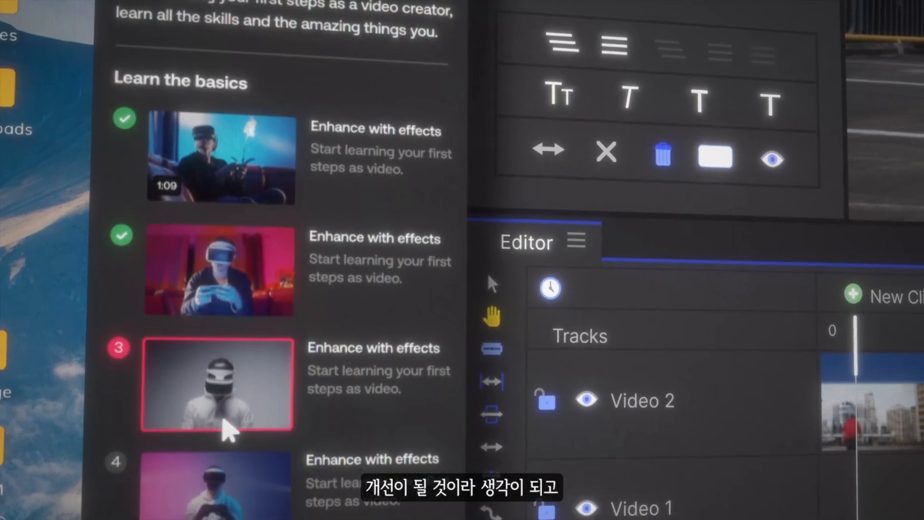